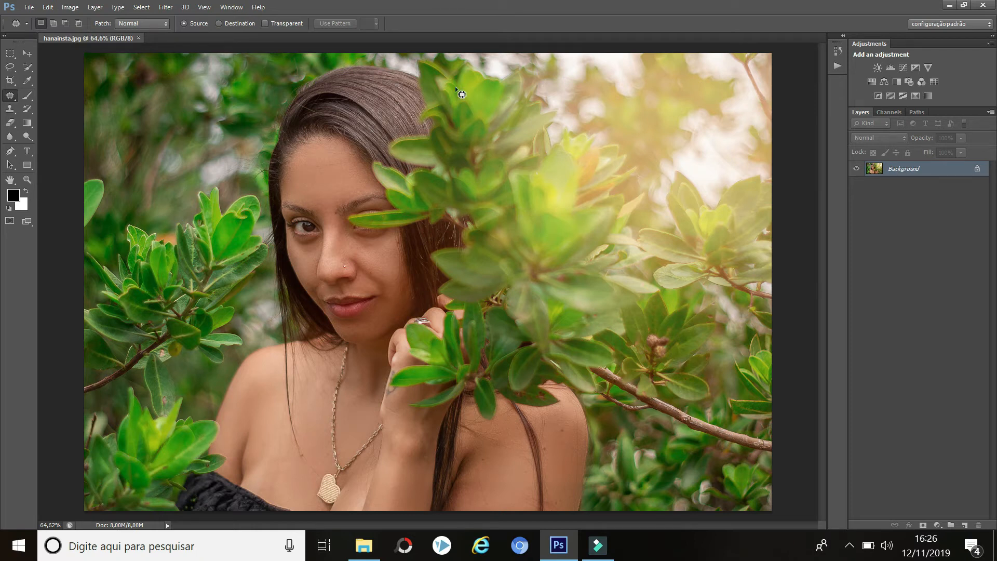
Step: Make sure Use Graphics Processor is enabled in the Performance preferences and accept the settings
click(50, 7)
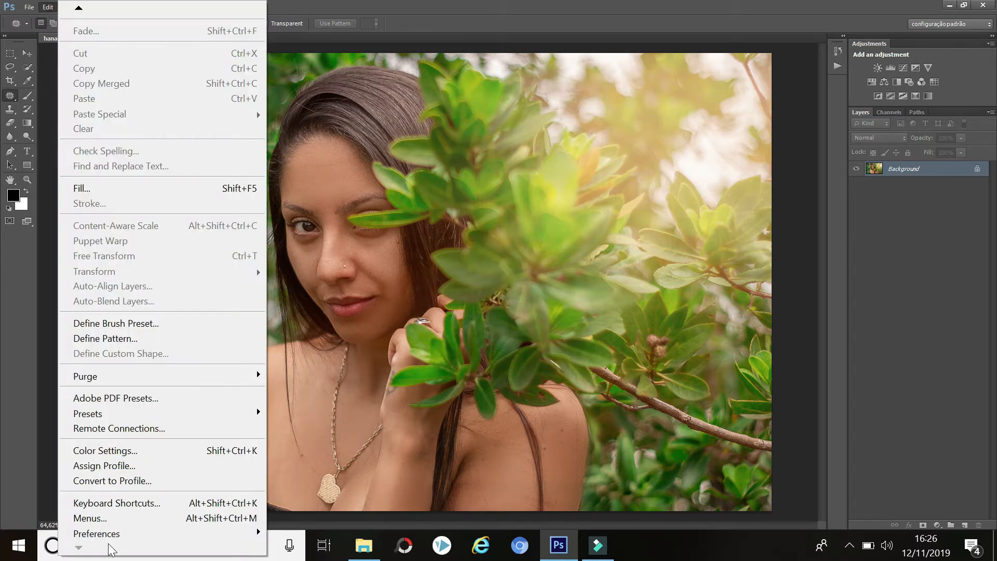
mouse_move(124, 528)
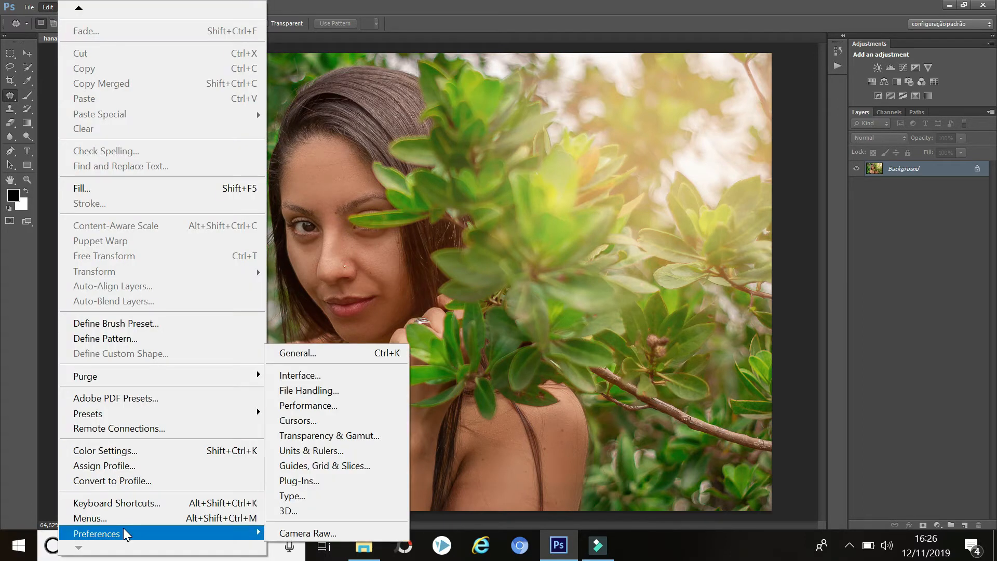
click(339, 407)
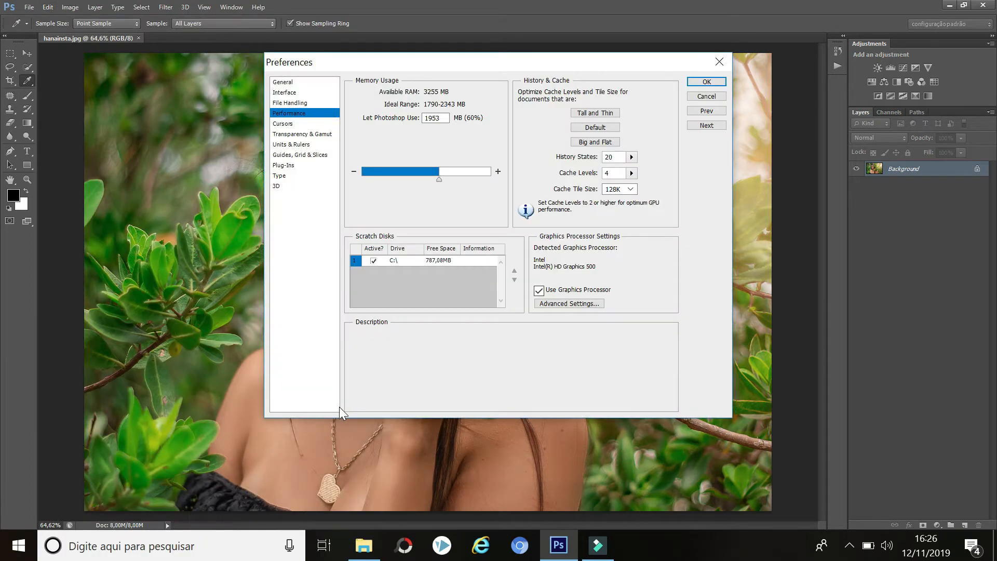
mouse_move(546, 287)
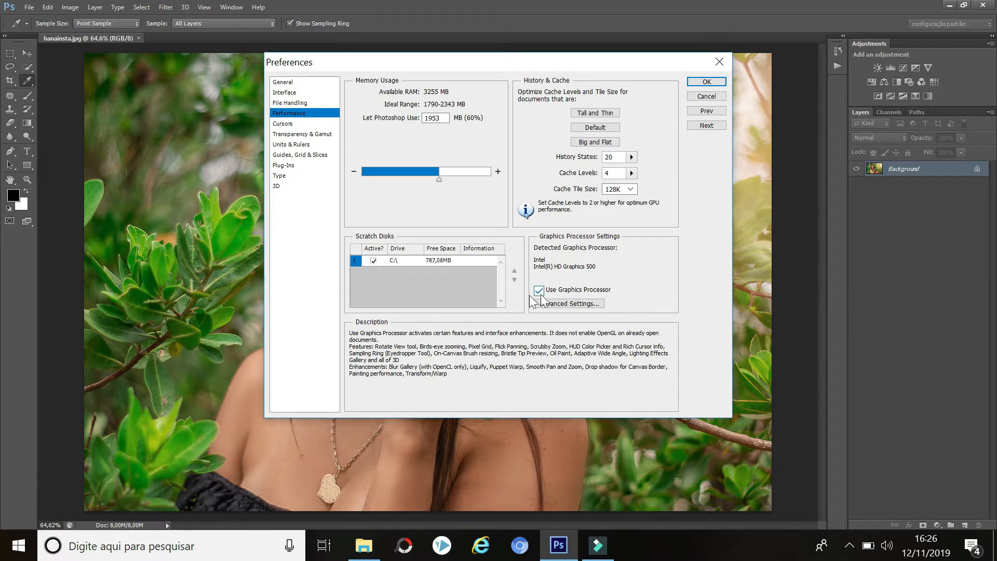
click(539, 292)
click(538, 292)
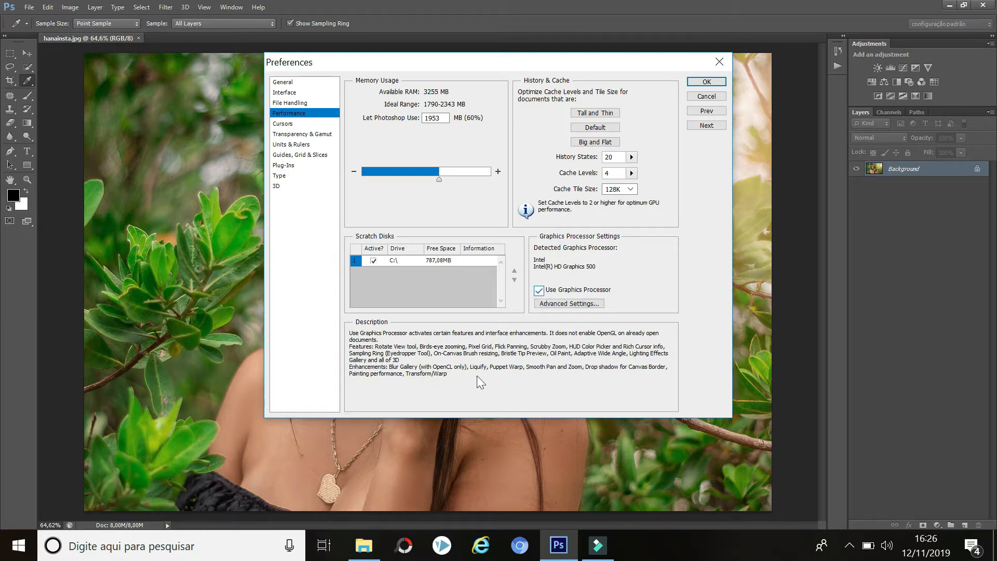
click(707, 84)
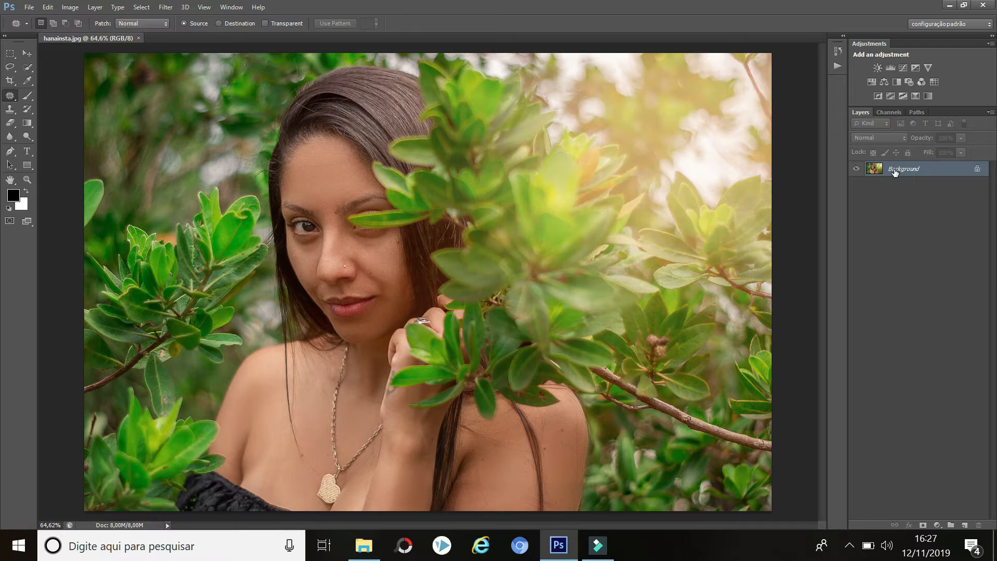
Step: Duplicate the Background layer and rename the copy "oil paint"
key(ctrl+j)
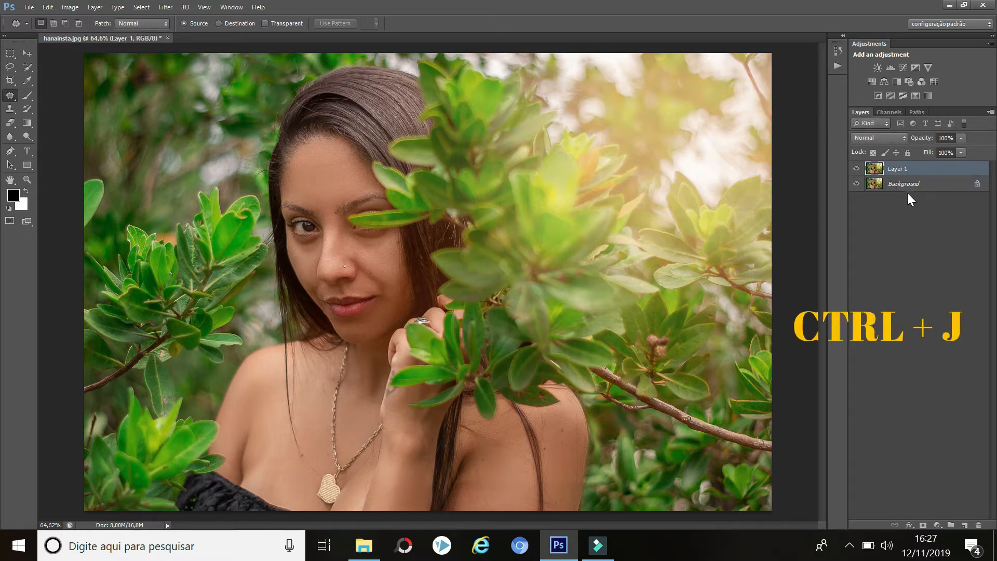
double_click(902, 171)
text(oil paint)
key(Return)
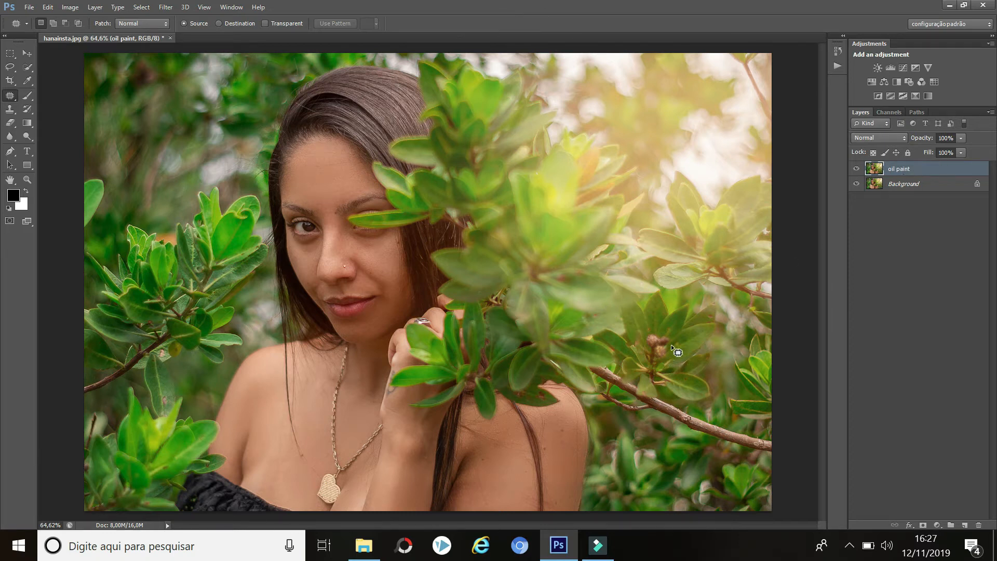
Step: Open the Oil Paint filter for the duplicated layer, setting Stylization and Scale to 0,1 and Cleanliness, Angular Direction and Shine to 0
click(167, 7)
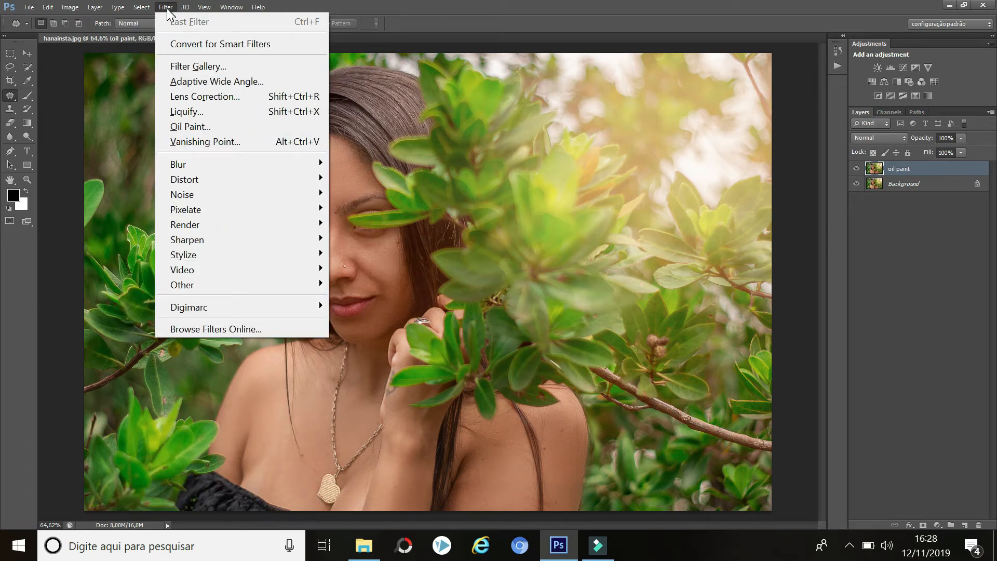
mouse_move(221, 254)
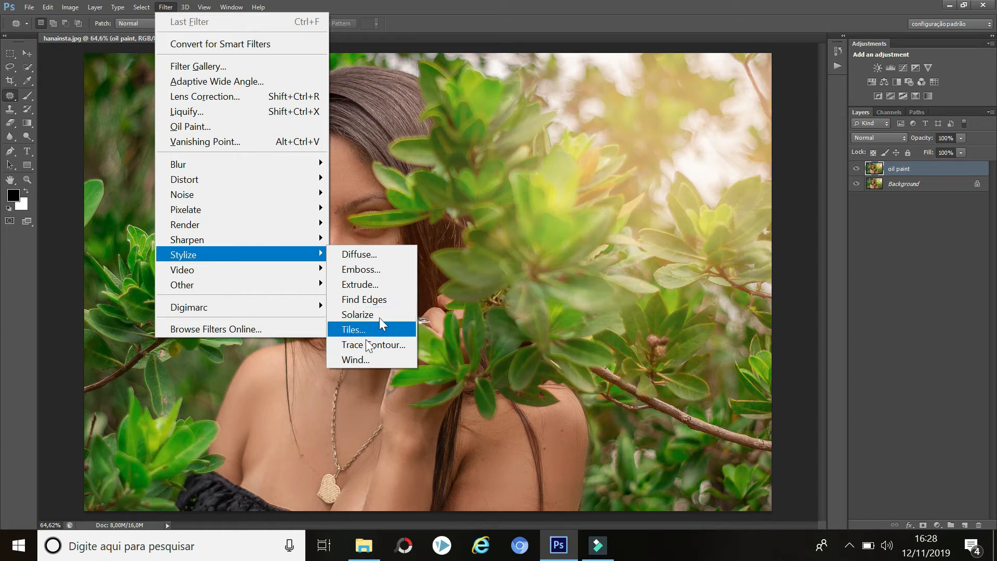
click(168, 7)
click(169, 7)
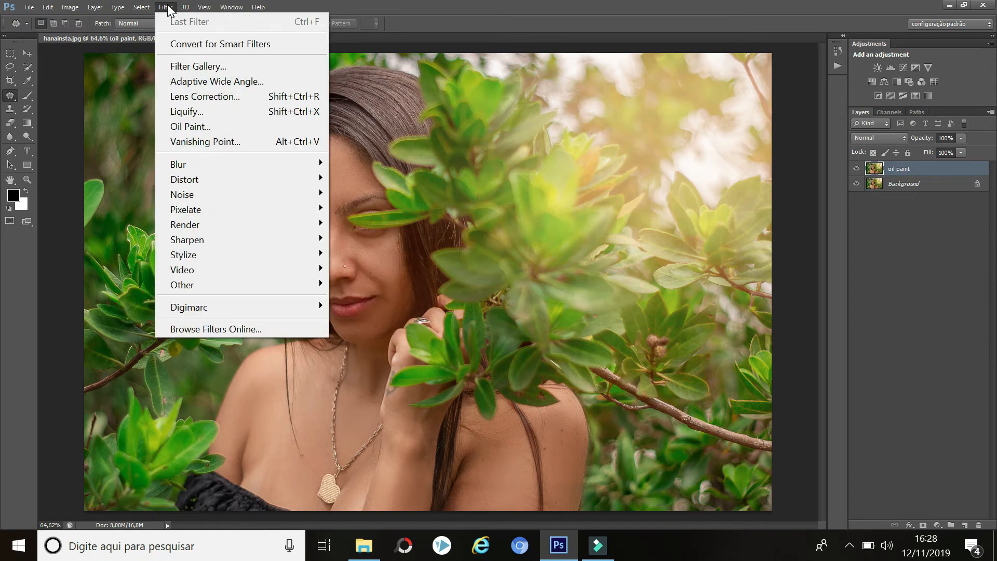
click(206, 125)
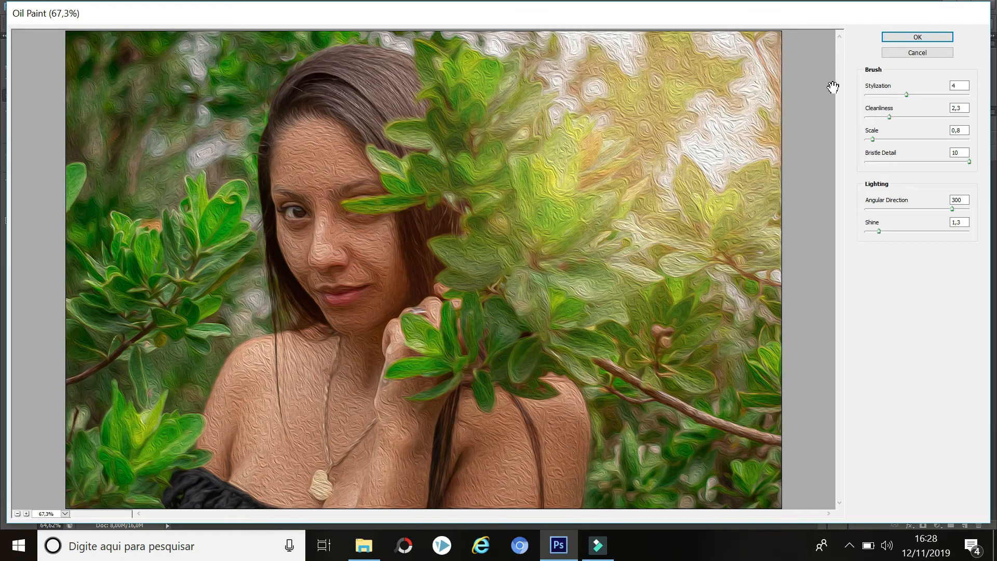
click(907, 95)
drag(906, 95, 862, 96)
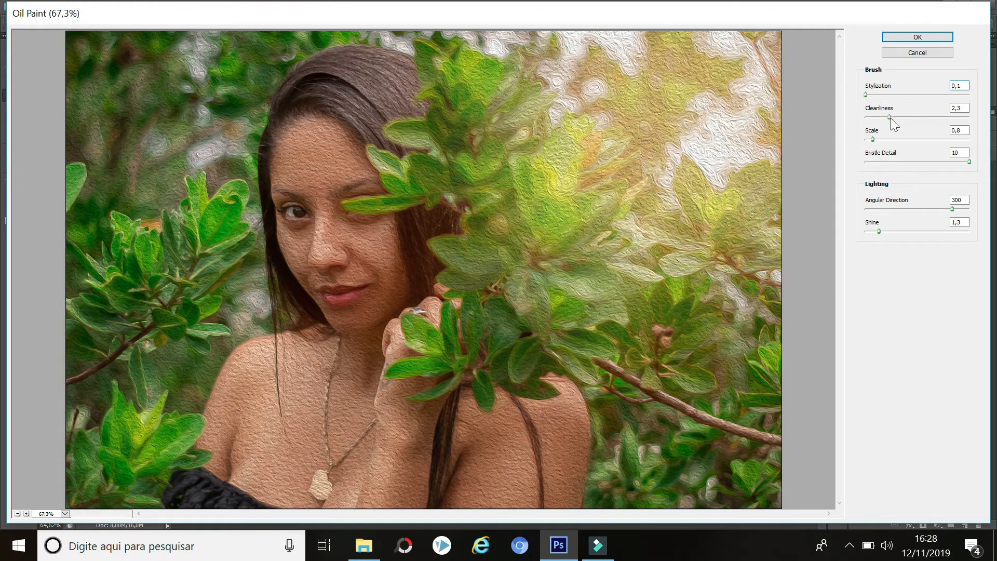
drag(889, 119, 850, 121)
mouse_move(888, 119)
mouse_down()
mouse_move(852, 119)
mouse_move(884, 120)
mouse_move(865, 125)
mouse_move(872, 138)
mouse_move(861, 139)
mouse_up()
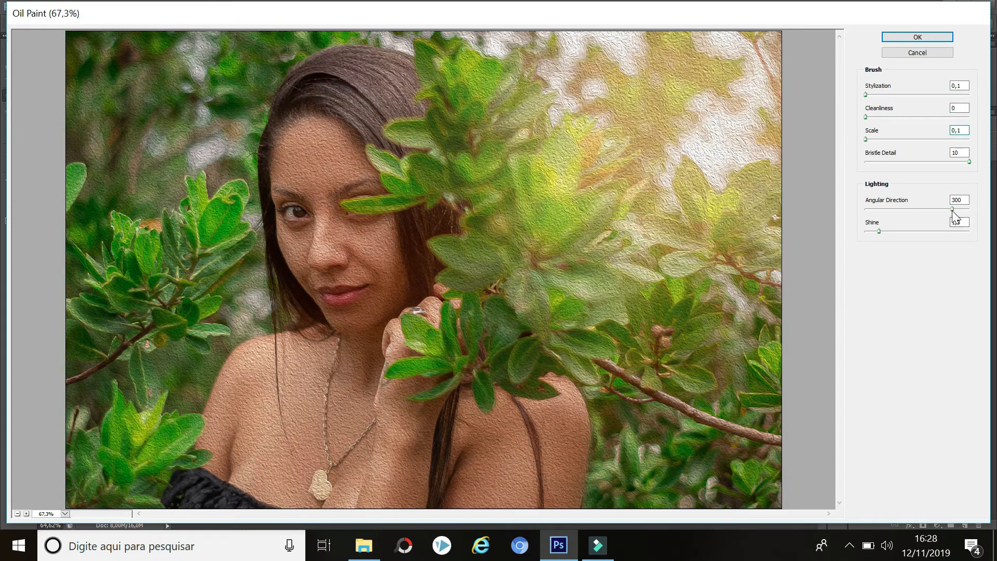
drag(953, 209, 864, 232)
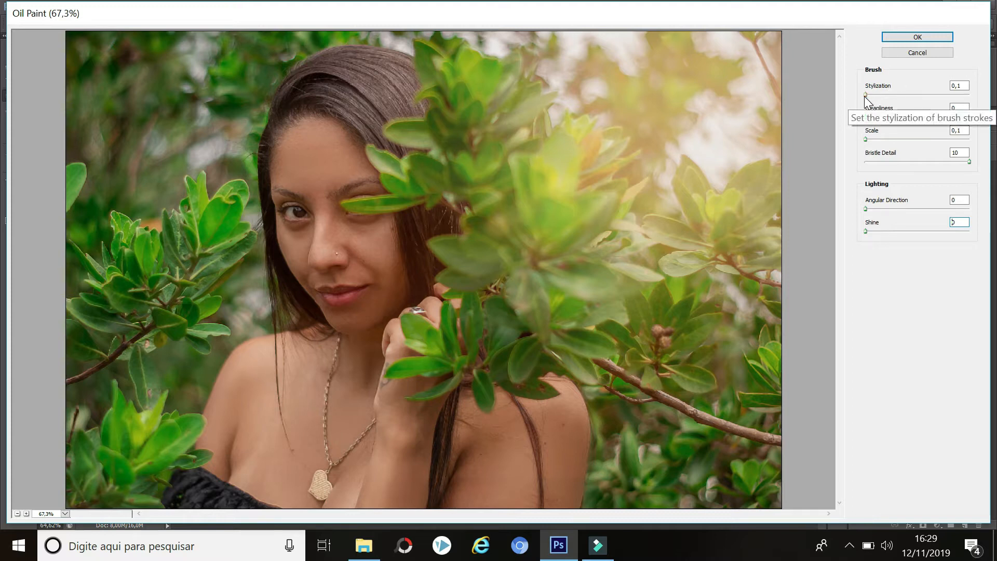
Step: Try several Stylization strengths for the brush strokes and settle on 5,69
drag(865, 95, 890, 93)
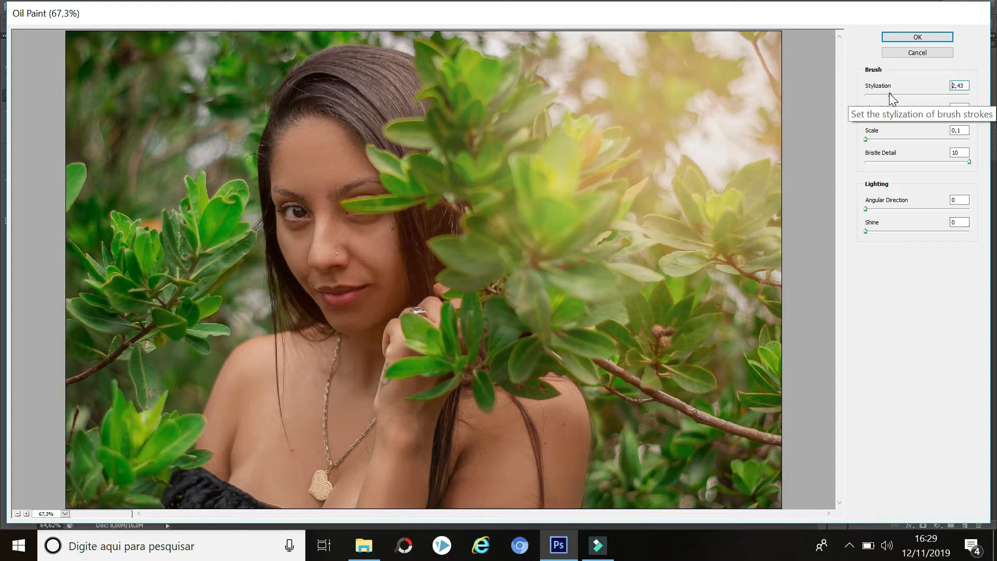
click(913, 94)
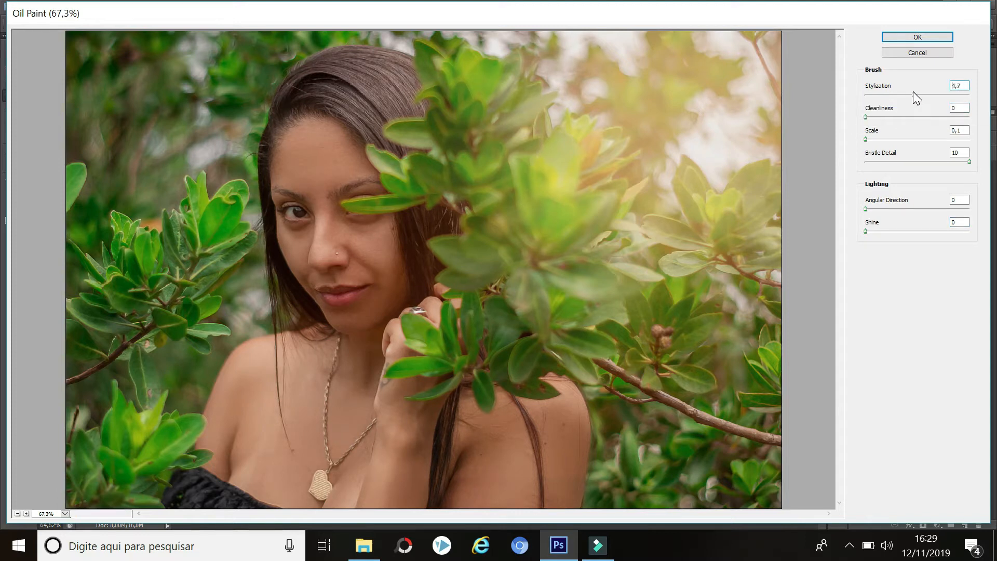
drag(914, 95, 948, 95)
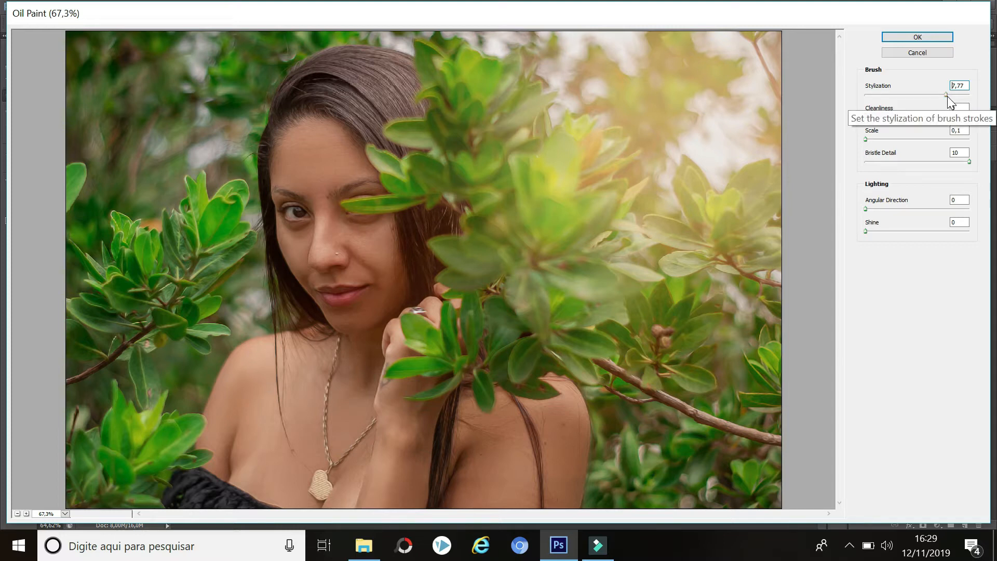
drag(942, 96, 924, 95)
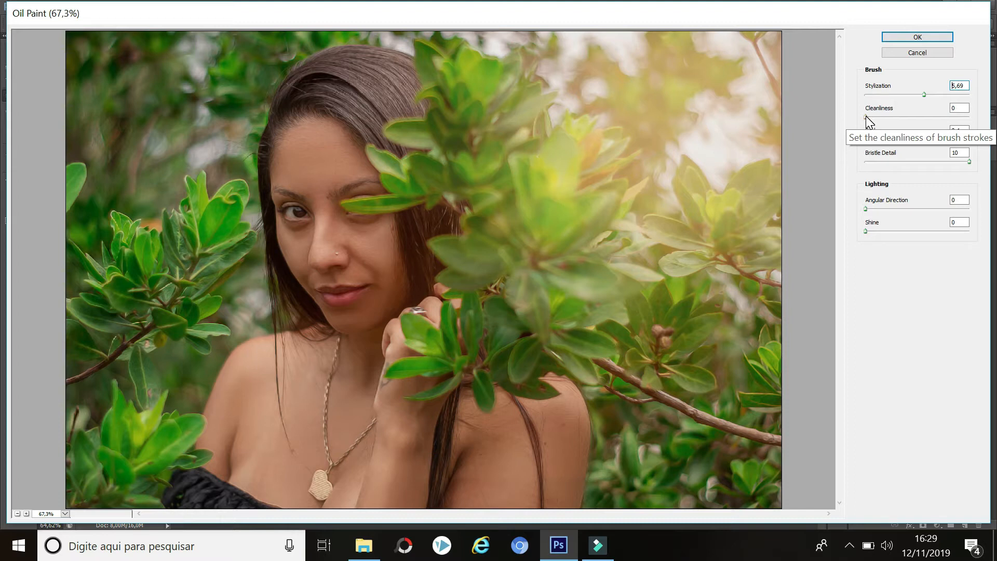
Step: Compare low and high Cleanliness values for the brush strokes and settle on 1,55
drag(866, 117, 886, 117)
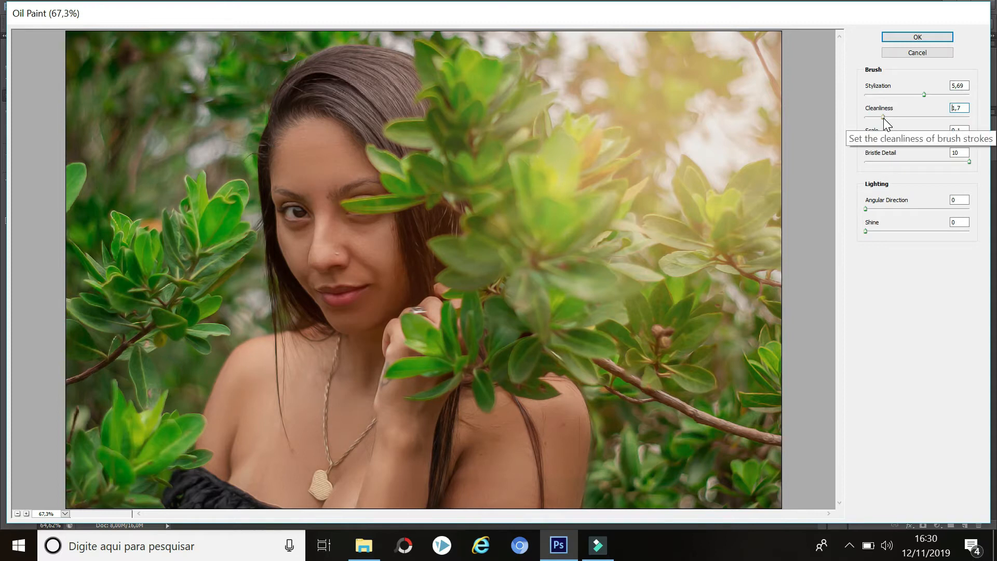
drag(883, 117, 893, 117)
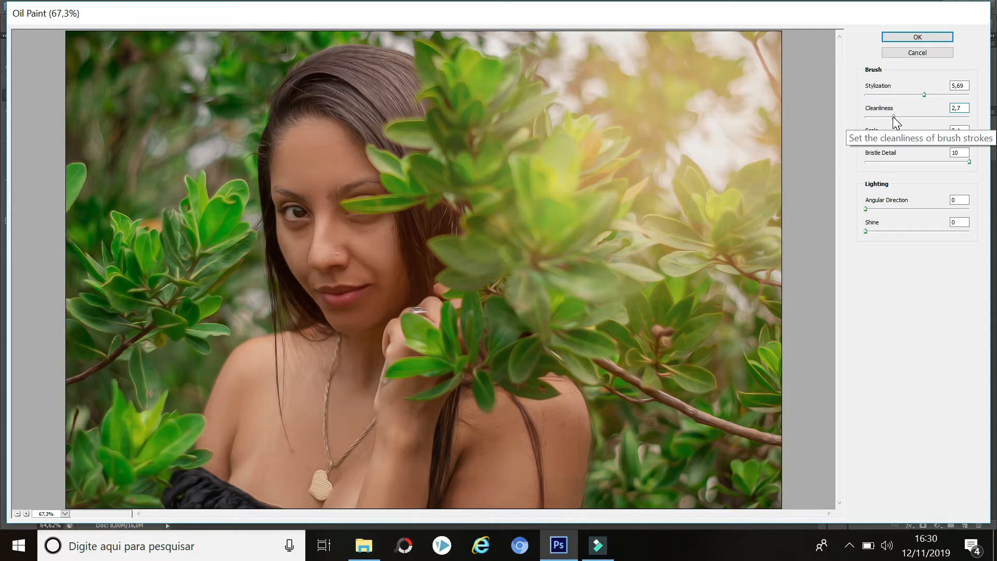
drag(893, 116, 931, 116)
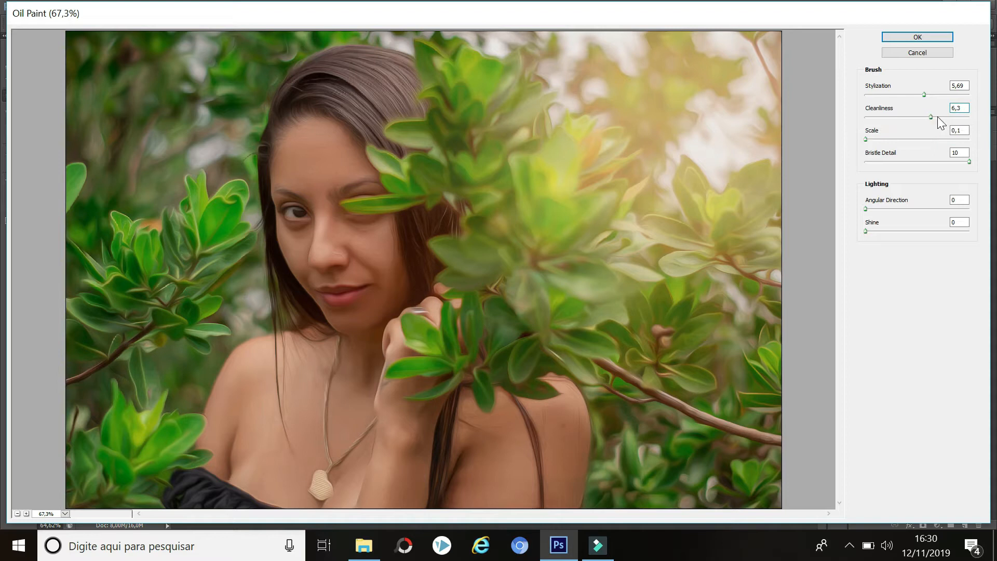
drag(938, 116, 939, 116)
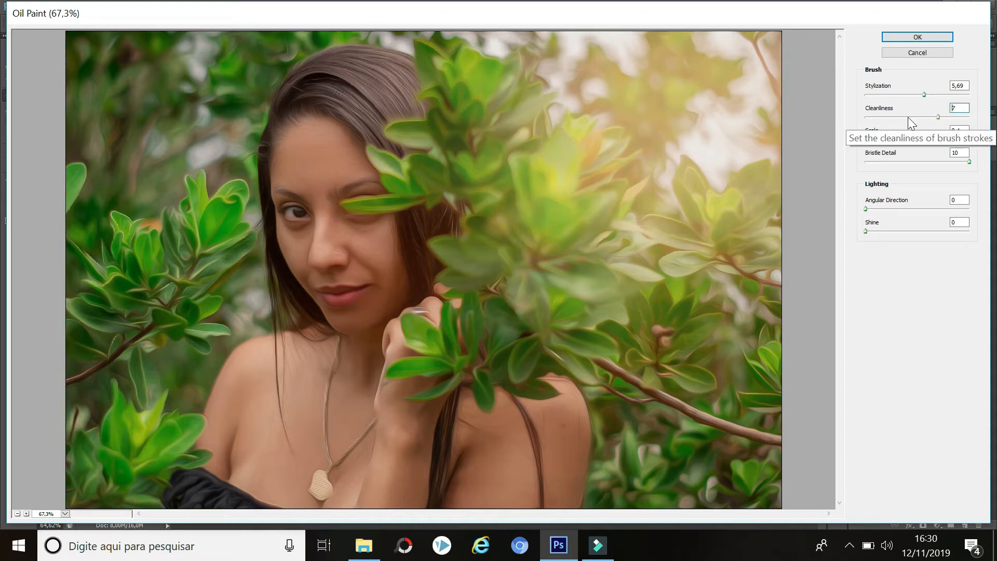
click(866, 116)
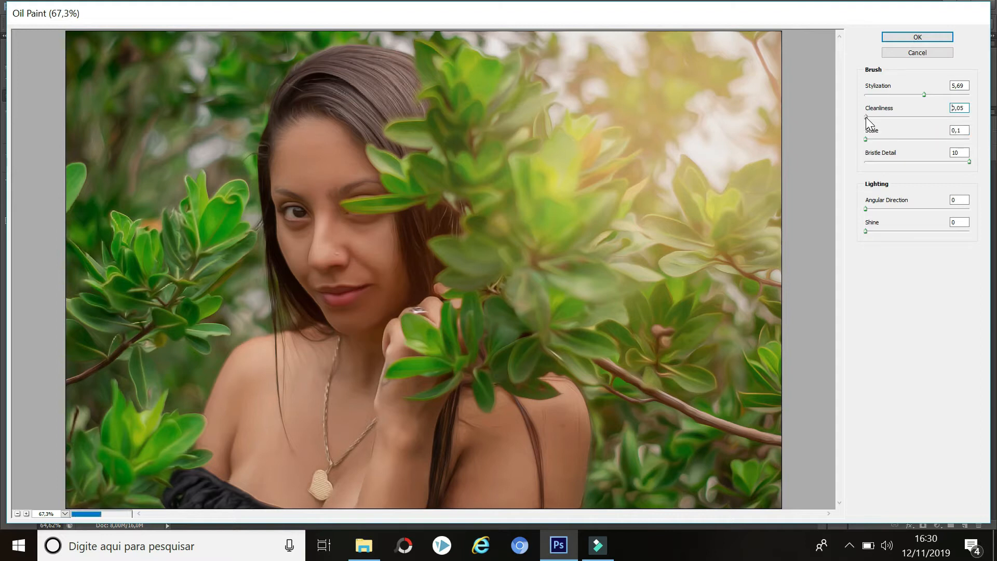
click(924, 116)
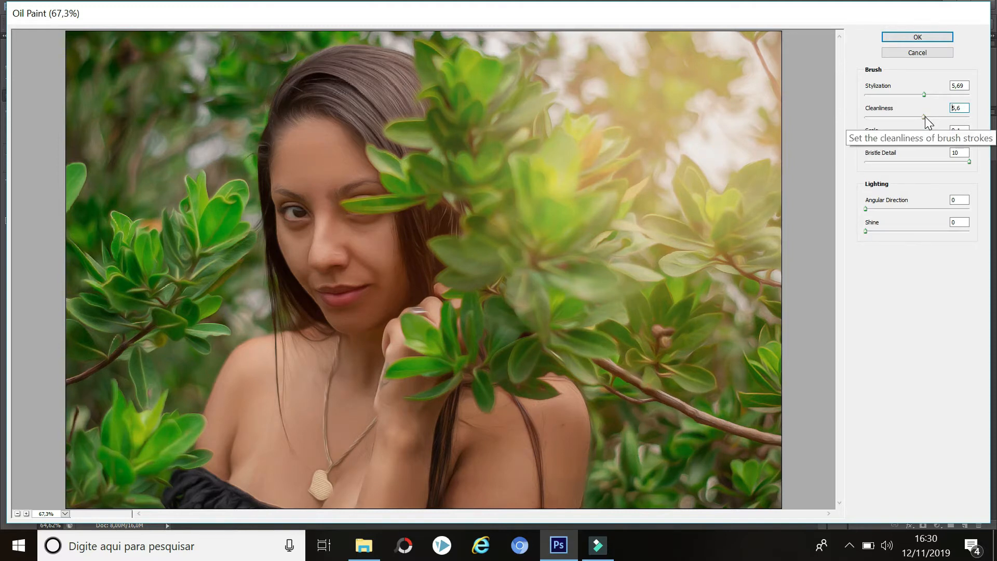
click(891, 117)
drag(889, 116, 884, 117)
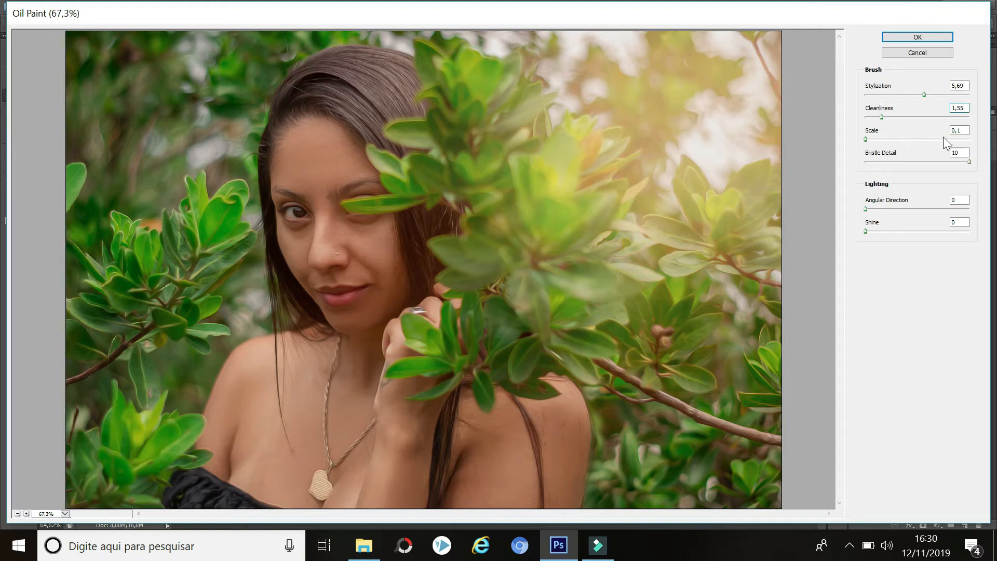
Step: Lower Bristle Detail to 0,05 and set the lighting to Shine 2,4 and Angular Direction 81
click(968, 162)
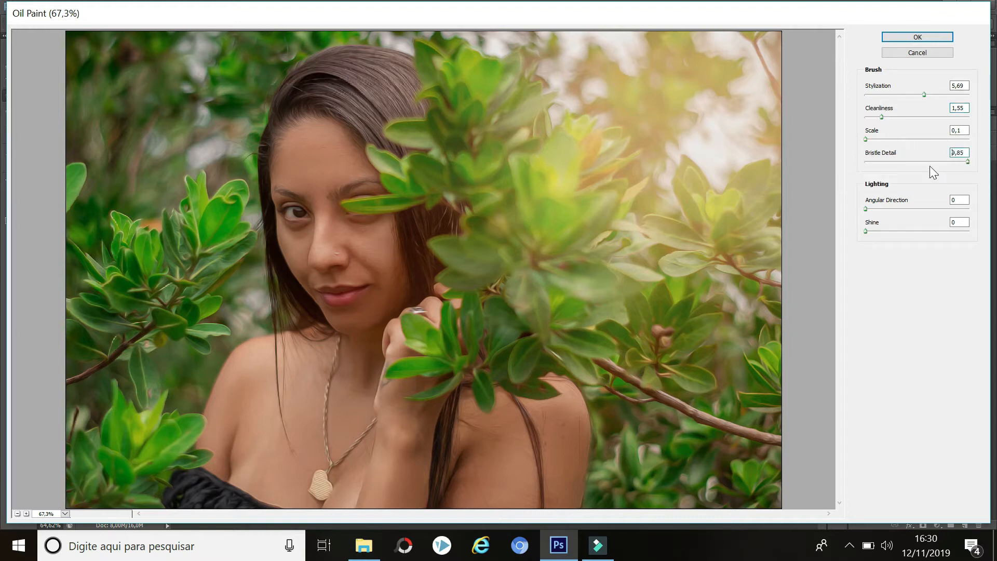
click(865, 163)
click(867, 230)
drag(866, 230, 881, 231)
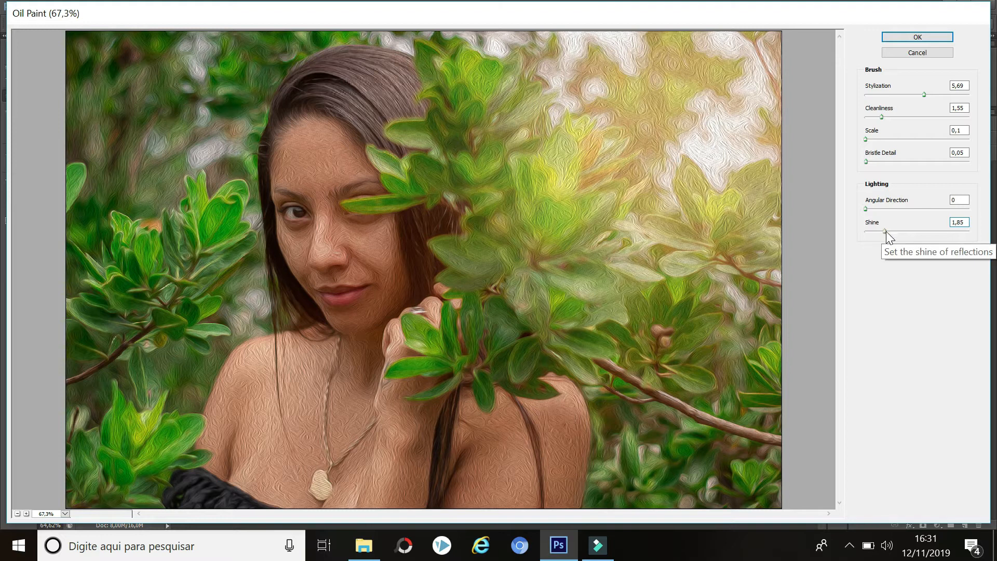
drag(886, 232, 873, 232)
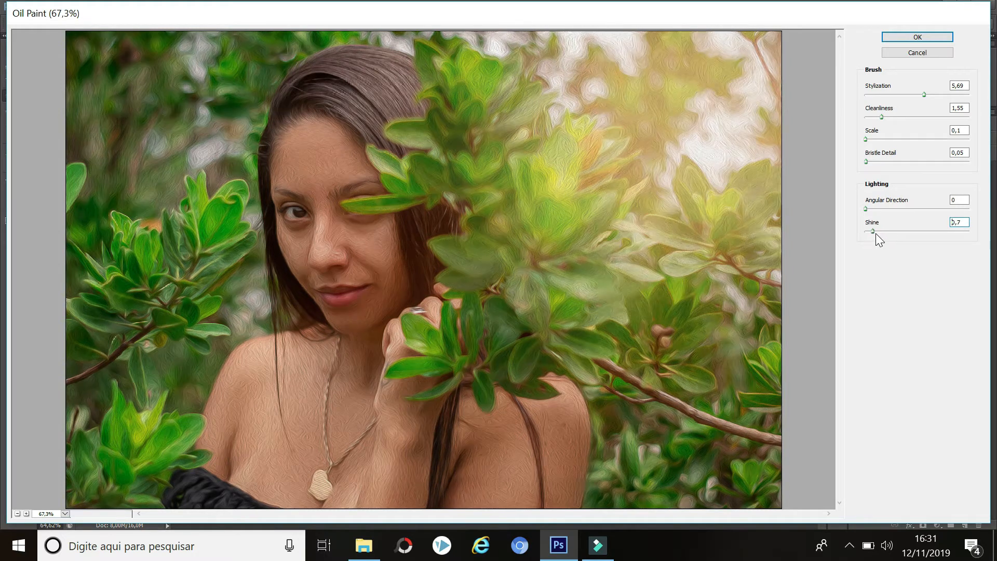
click(882, 232)
click(892, 233)
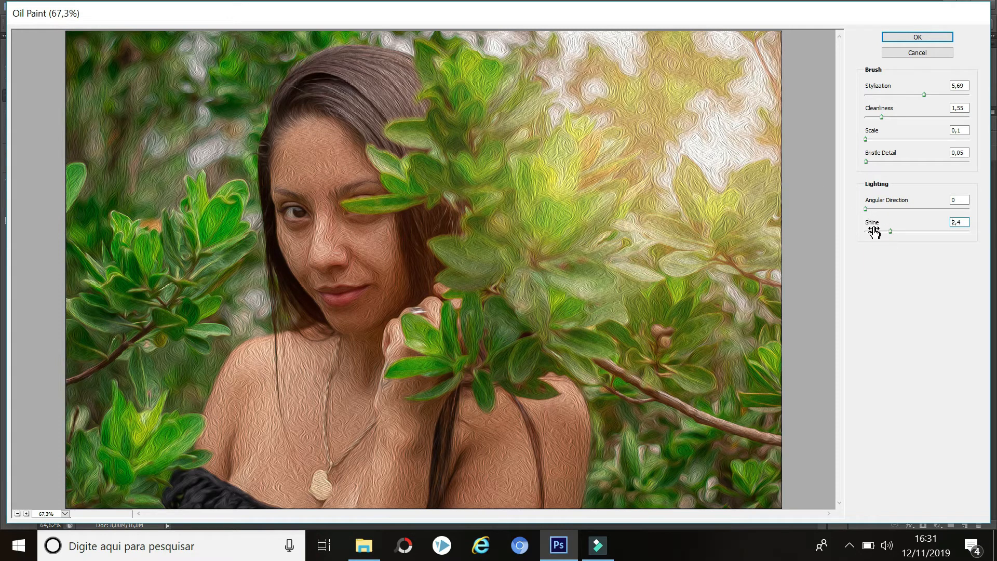
click(866, 208)
drag(873, 208, 887, 210)
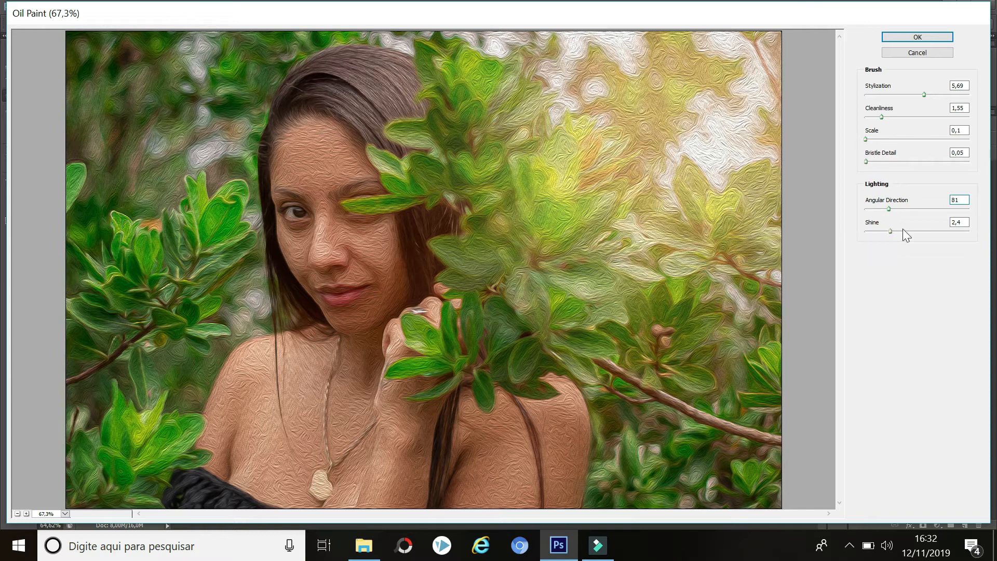
Step: Try a Bristle Detail of 5,55, bring it down to 0, and keep Scale at 0,1
click(867, 139)
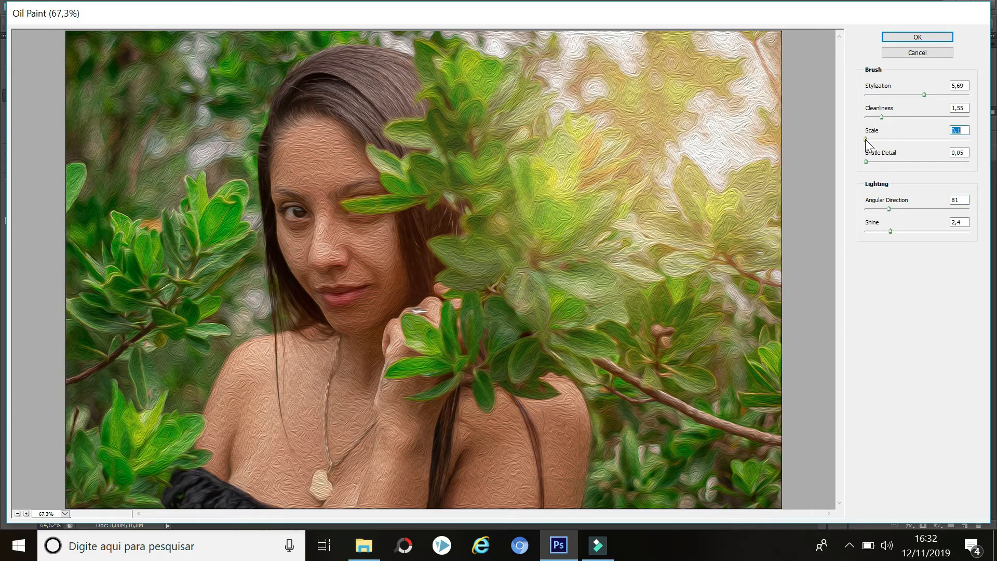
mouse_move(868, 139)
mouse_down()
mouse_move(885, 141)
mouse_move(864, 142)
mouse_move(875, 162)
mouse_move(901, 162)
mouse_up()
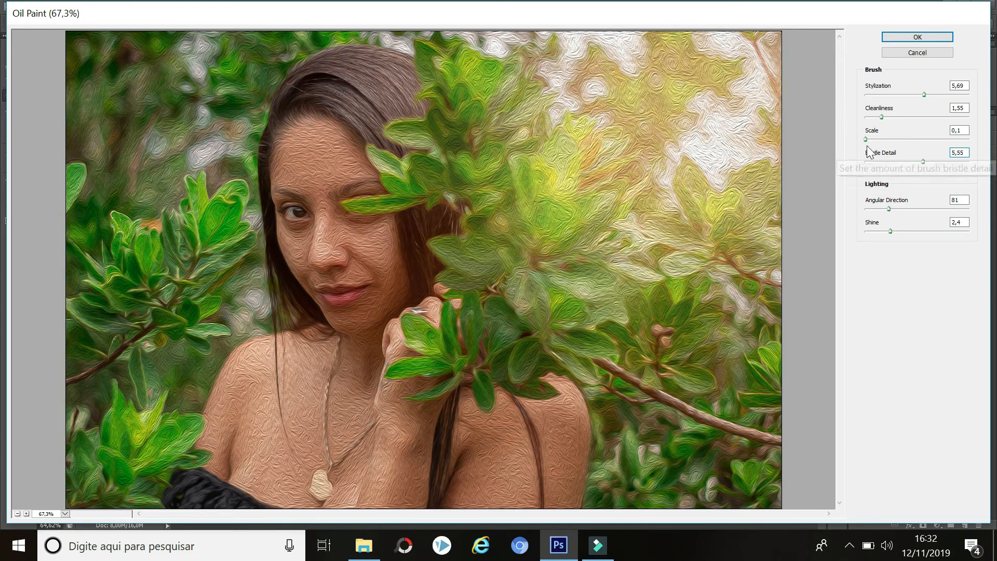
mouse_move(868, 140)
mouse_down()
mouse_move(884, 142)
mouse_move(852, 138)
mouse_up()
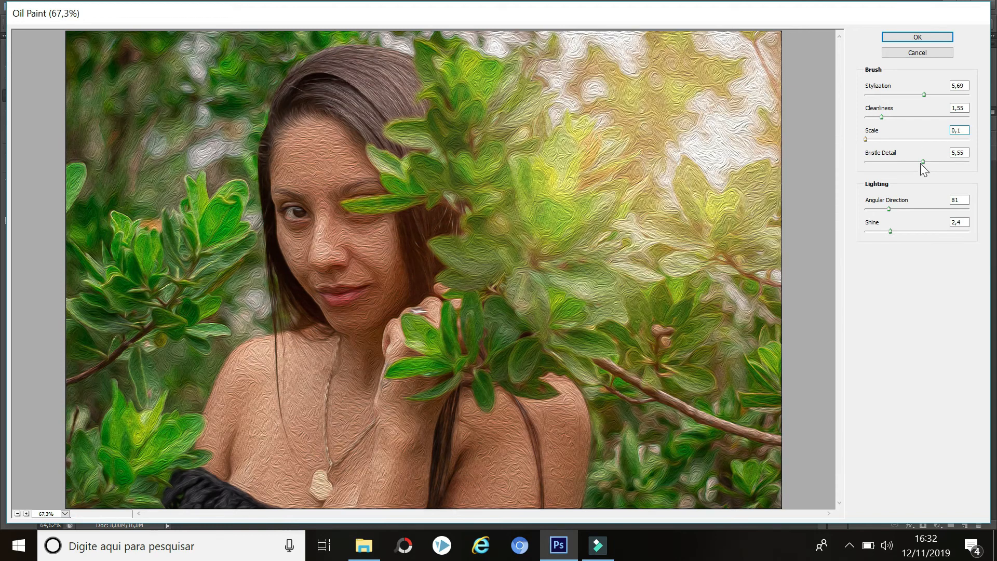
drag(923, 162, 857, 164)
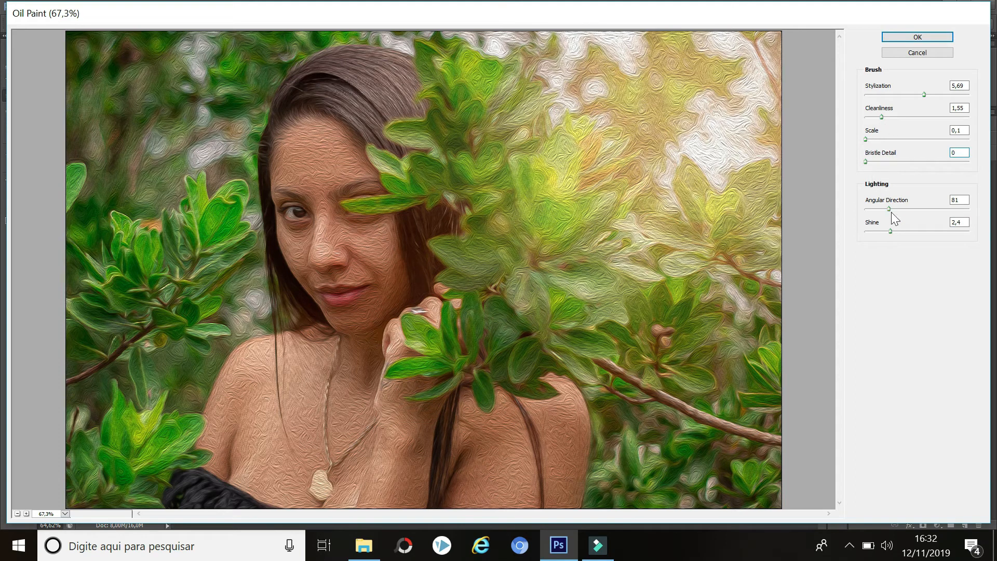
Step: Set the Oil Paint lighting to Angular Direction 0 and Shine 0
drag(890, 209, 846, 212)
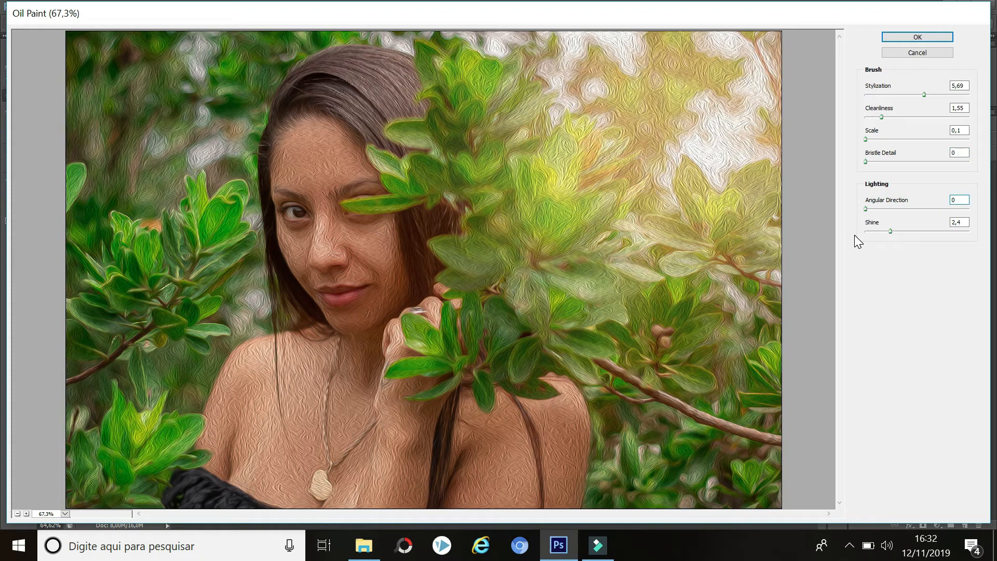
click(891, 230)
drag(862, 231, 863, 231)
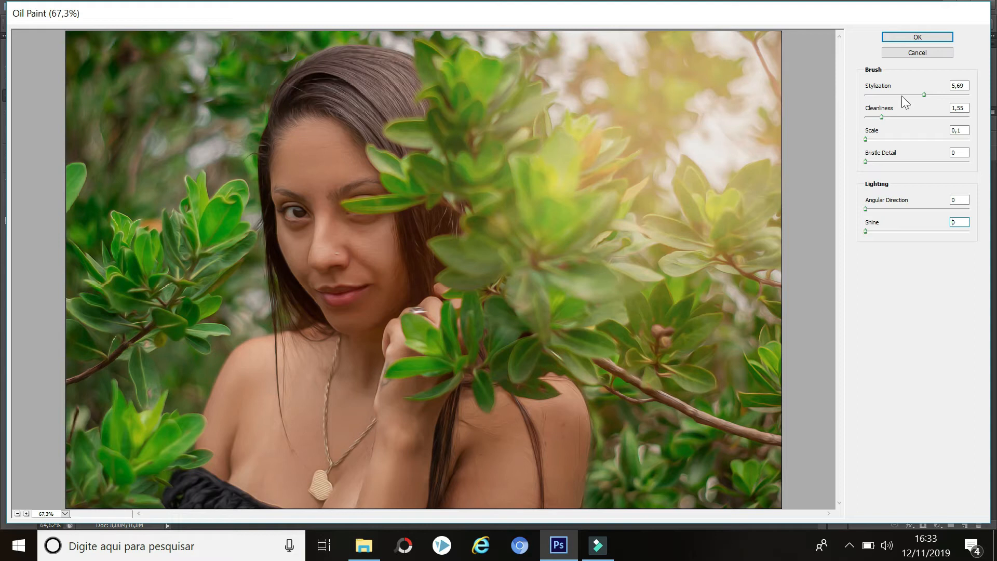
Step: Fine-tune the Stylization and Cleanliness of the brush strokes and apply the Oil Paint filter to the layer
drag(925, 94, 912, 95)
click(883, 117)
drag(882, 117, 882, 116)
click(895, 39)
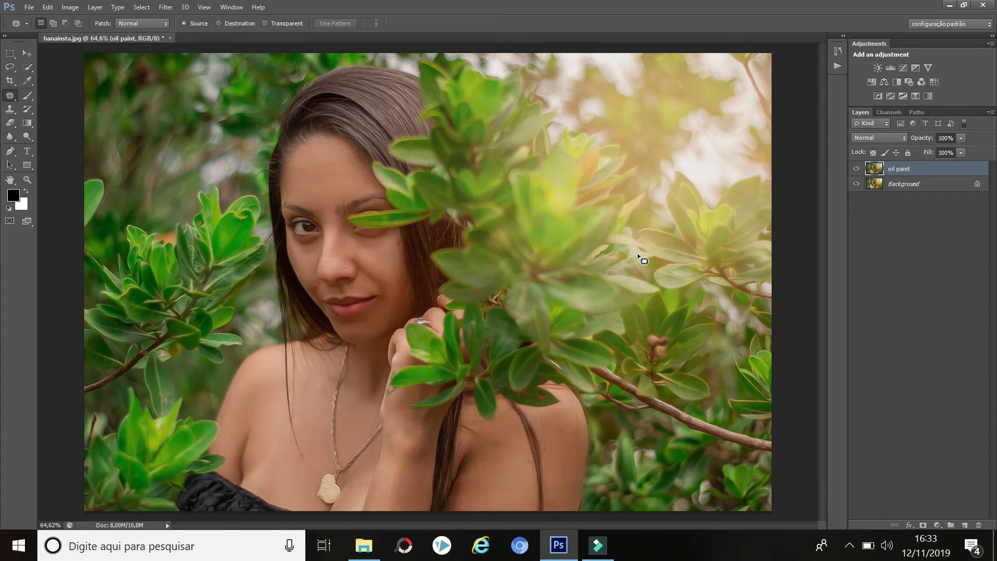
Step: Check the oil paint layer against the original, then add a layer mask to it and invert the mask to black
click(856, 169)
click(856, 171)
click(923, 526)
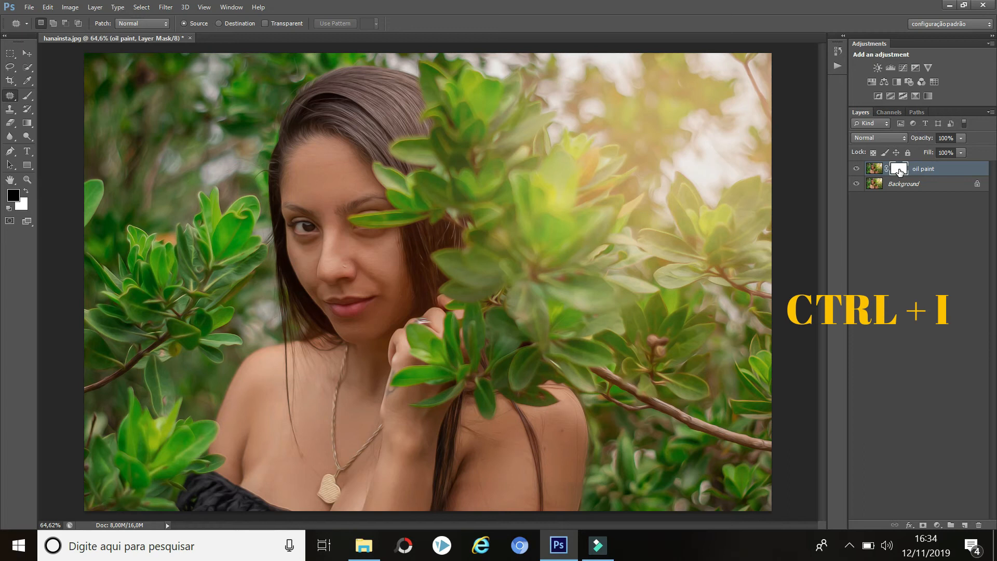
key(ctrl+i)
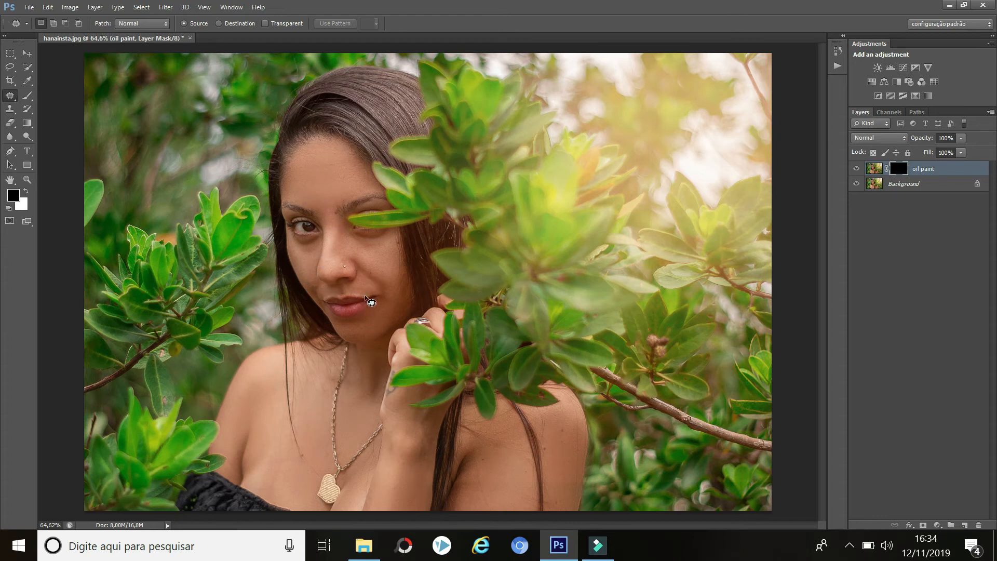
Step: Choose the Brush tool with white as the foreground colour and lower its flow to 24%
click(27, 97)
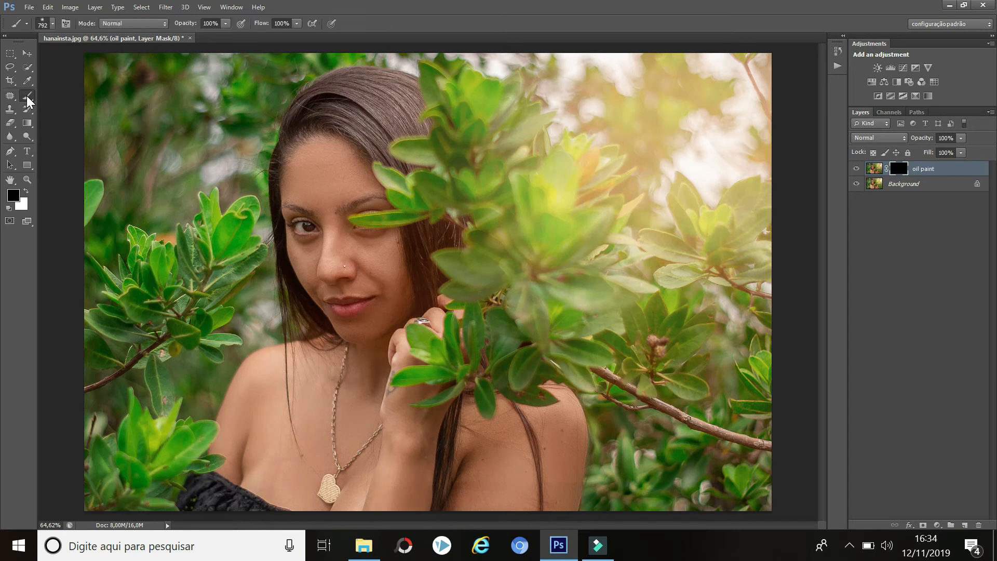
right_click(29, 97)
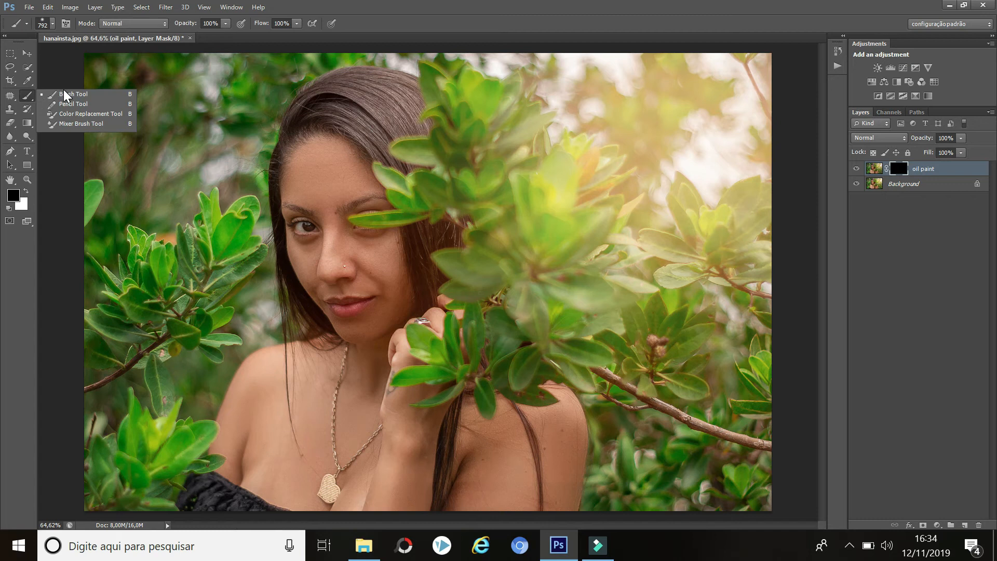
click(66, 97)
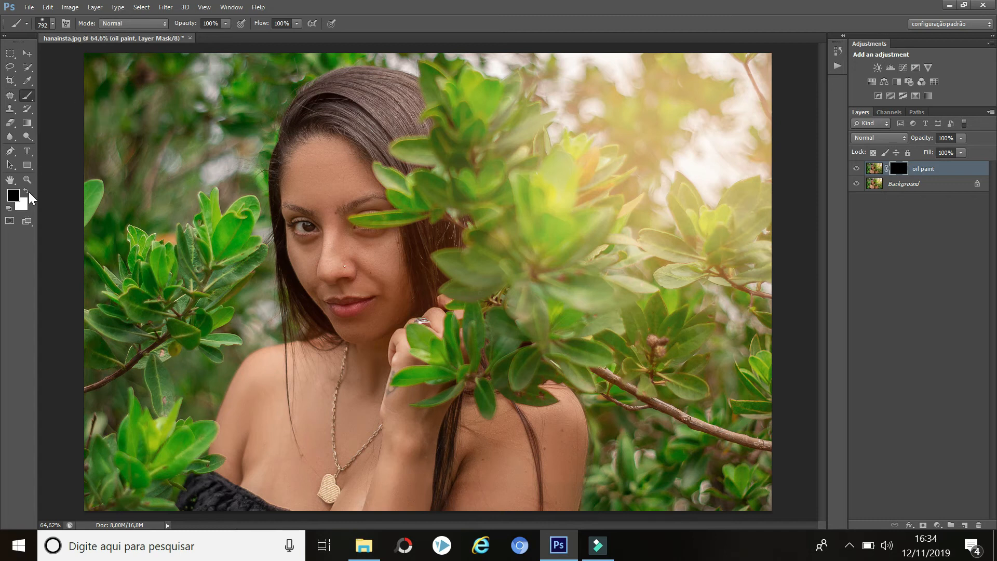
click(26, 191)
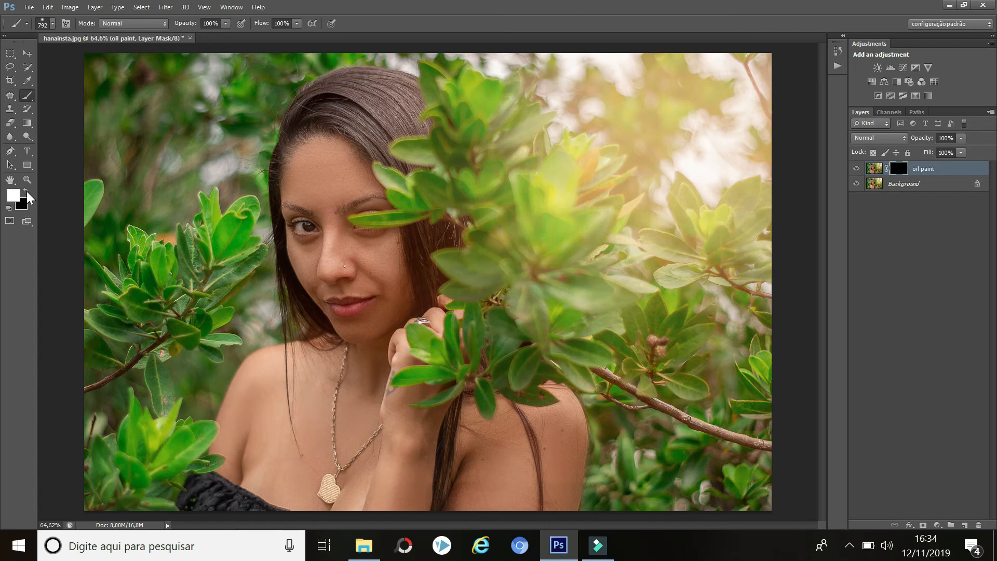
click(296, 24)
drag(297, 37, 259, 38)
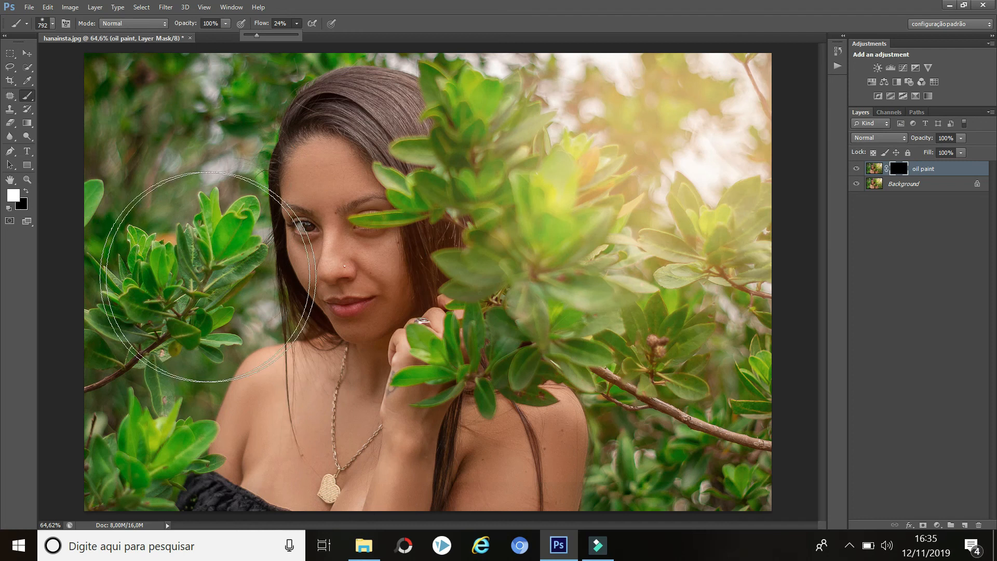
Step: Reduce the brush size to 178 px and adjust its hardness for painting on the mask
click(52, 24)
mouse_move(106, 55)
mouse_down()
mouse_move(72, 57)
mouse_move(91, 57)
mouse_up()
key(alt)
alt+right_click(206, 161)
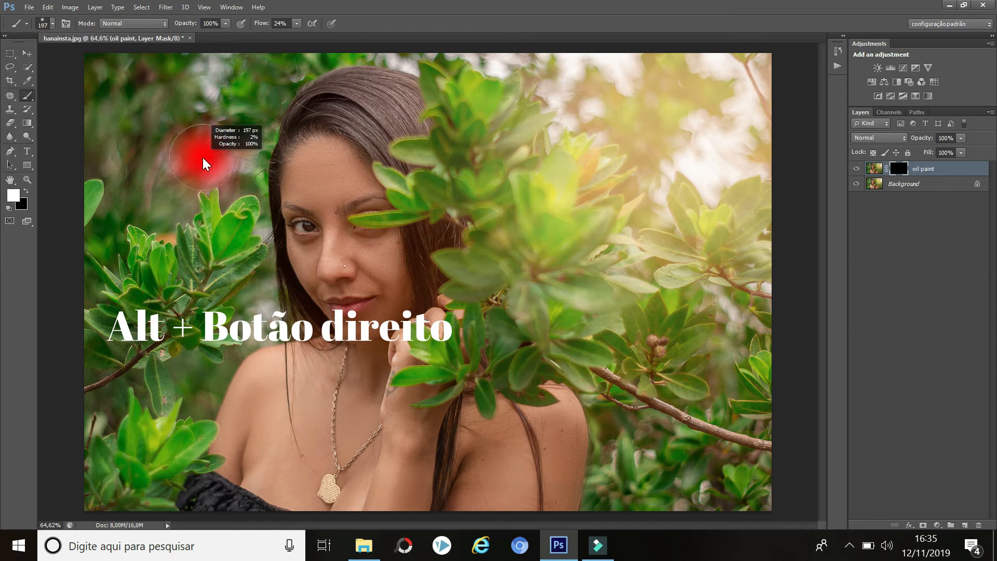
mouse_move(203, 159)
mouse_down()
mouse_move(178, 159)
mouse_move(239, 163)
mouse_move(195, 64)
mouse_move(205, 232)
mouse_move(197, 54)
mouse_up()
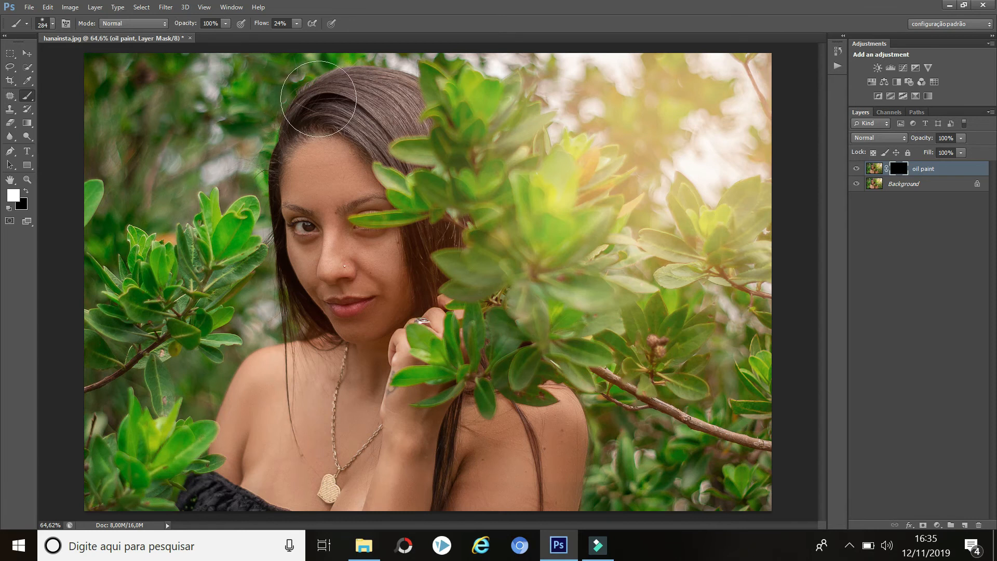
drag(218, 136, 200, 137)
Step: Paint white on the mask over the woman's hair and compare the result with the oil paint layer hidden
mouse_move(296, 127)
mouse_down()
mouse_move(336, 127)
mouse_move(387, 152)
mouse_up()
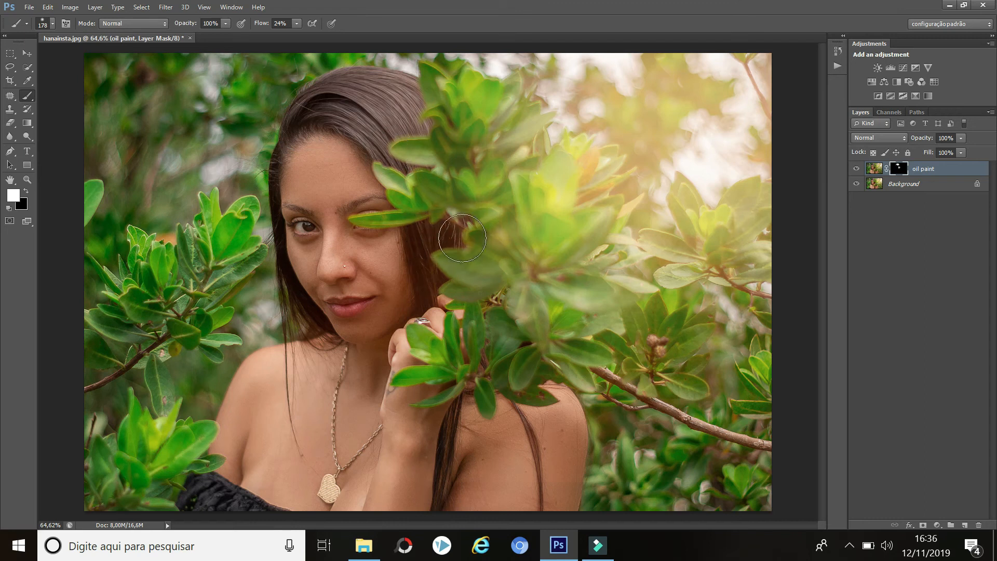
mouse_move(349, 122)
mouse_down()
mouse_move(330, 110)
mouse_move(312, 113)
mouse_up()
click(857, 169)
click(857, 169)
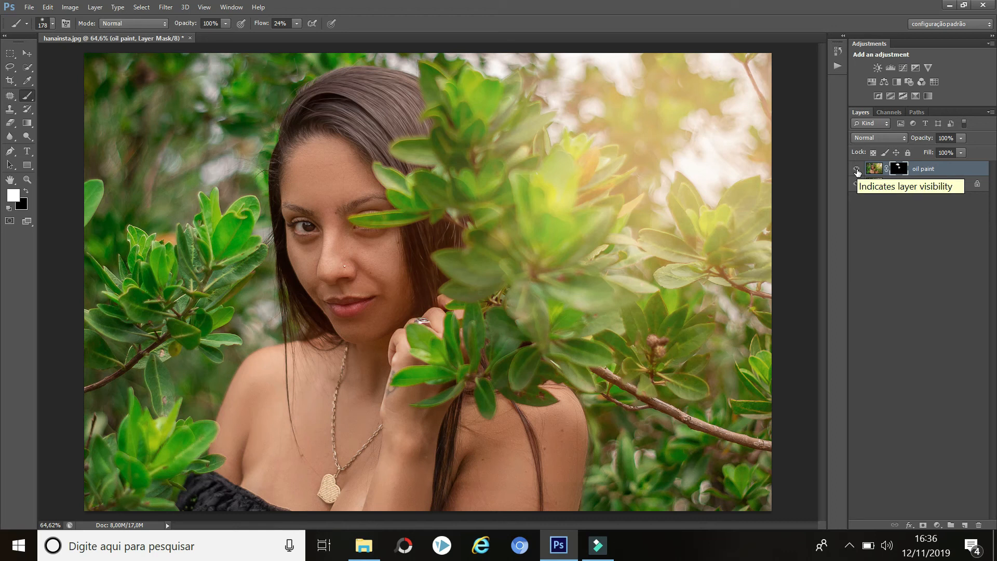
click(856, 169)
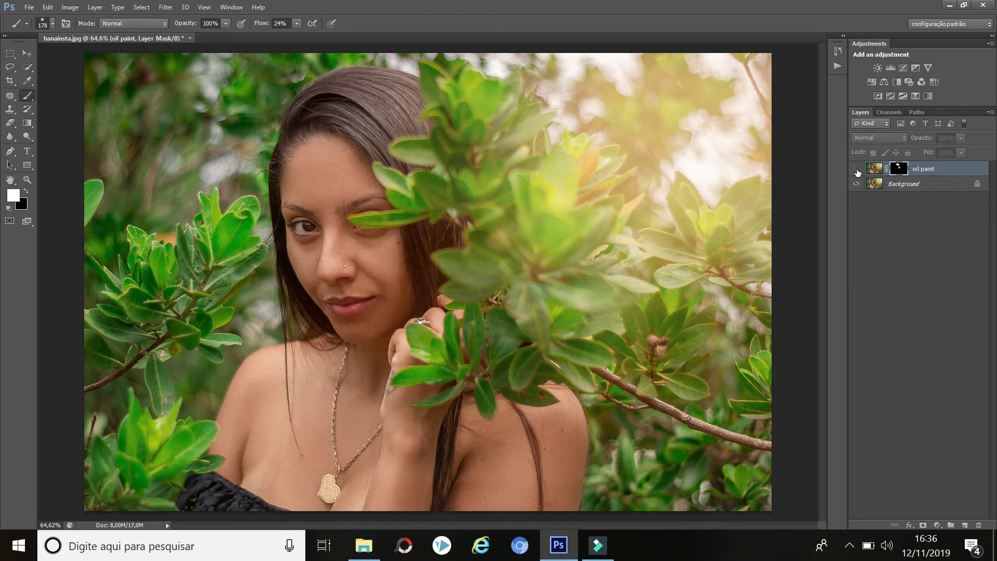
click(856, 169)
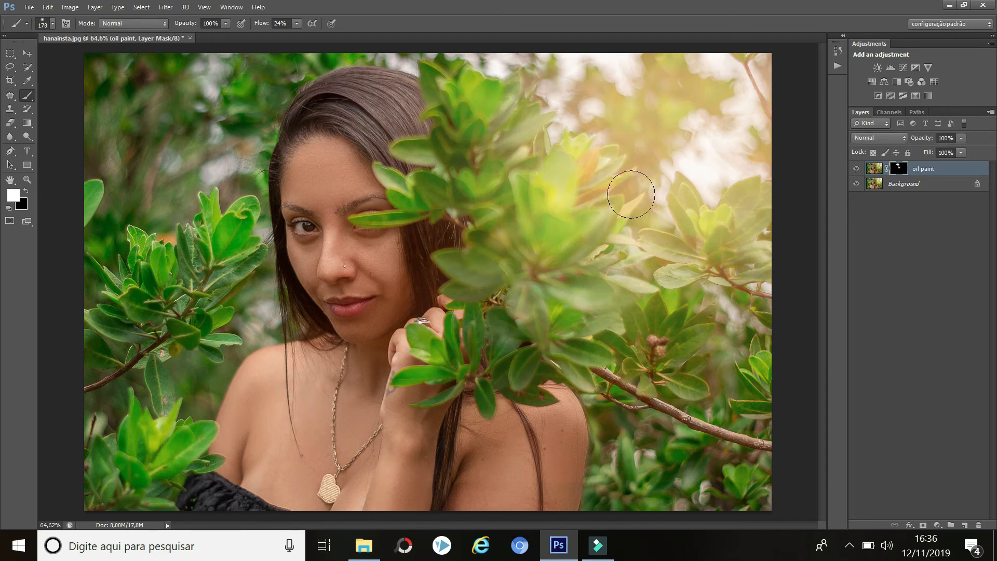
Step: Paint the mask white over the background foliage with a 550 px brush, raising the flow to 100%, and compare against the original
key(alt)
drag(585, 202, 651, 202)
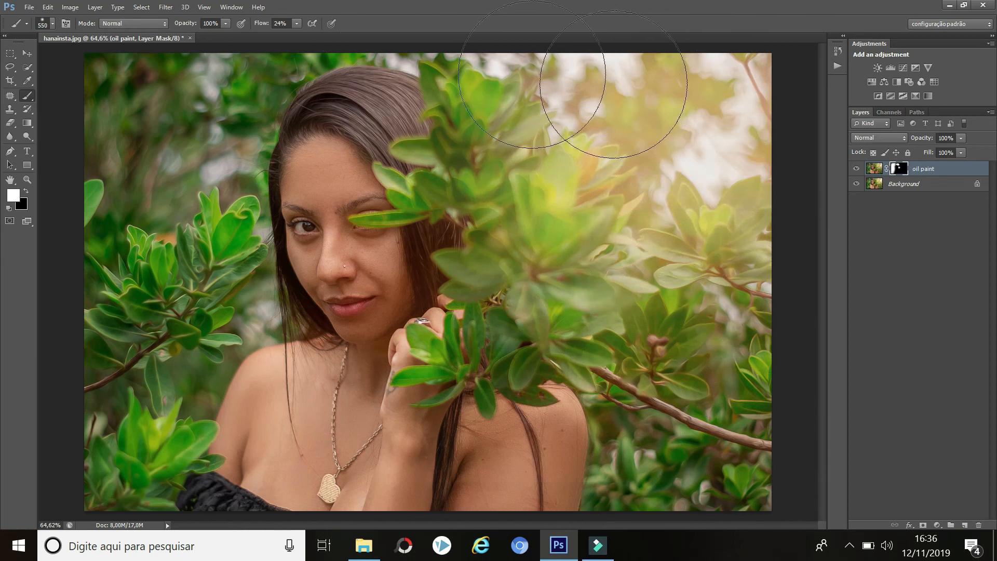
click(298, 23)
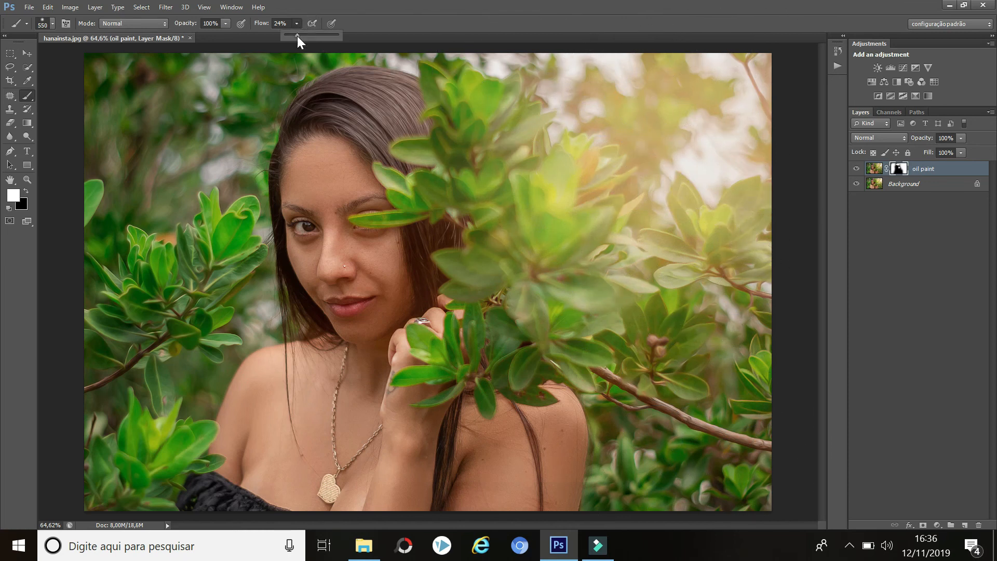
drag(297, 36, 389, 34)
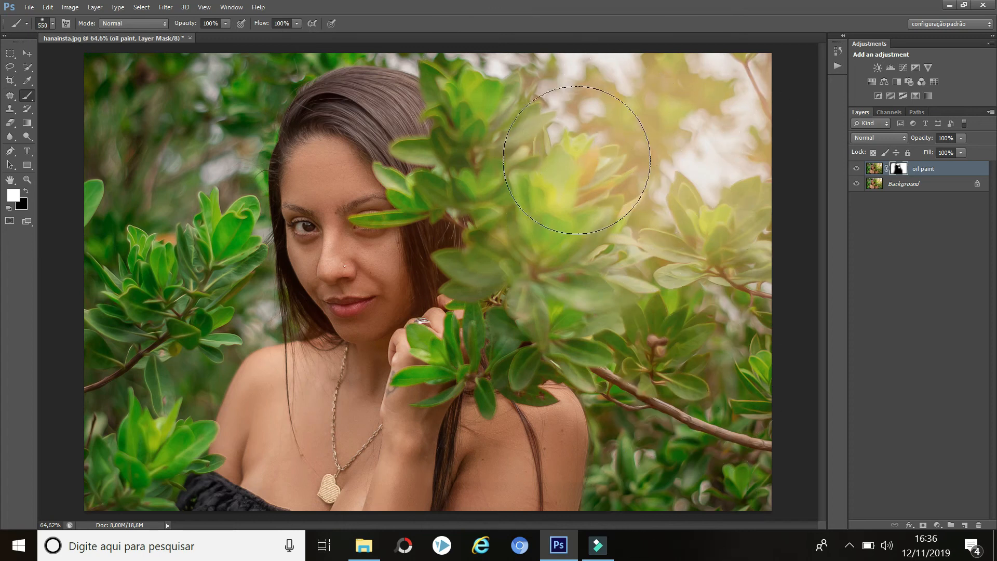
mouse_move(171, 126)
mouse_down()
mouse_move(115, 512)
mouse_move(136, 113)
mouse_move(125, 103)
mouse_up()
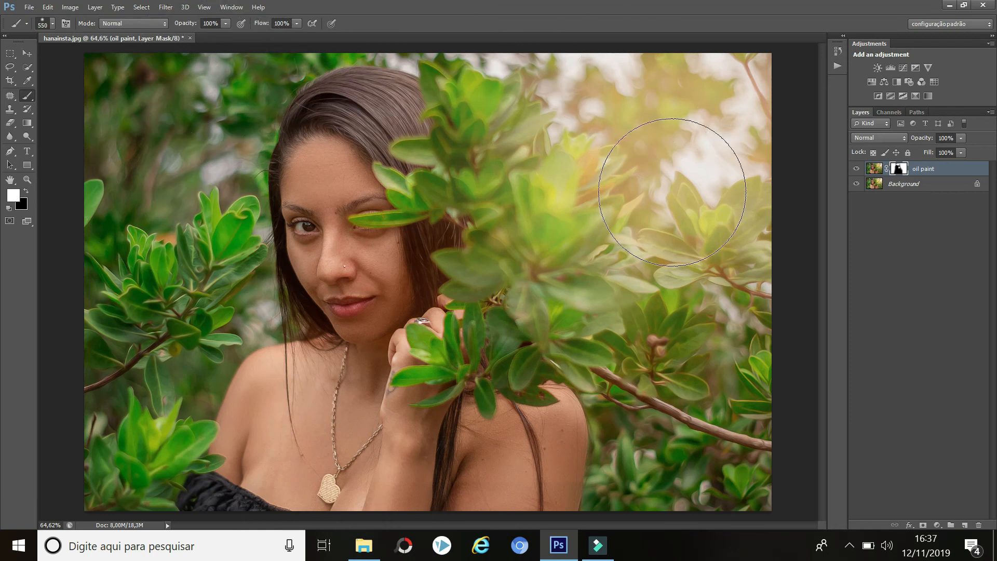
click(856, 170)
click(856, 170)
click(855, 170)
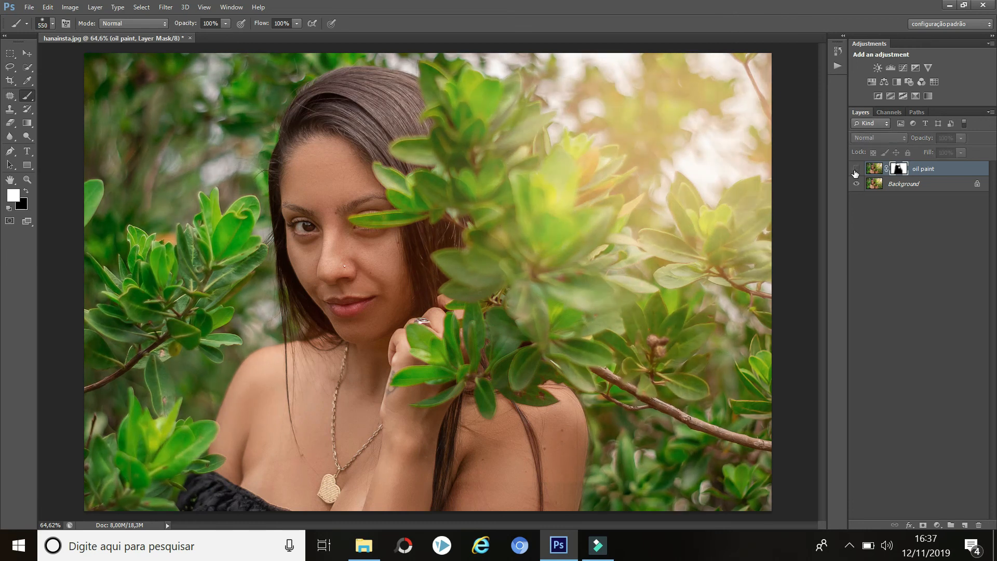
click(856, 170)
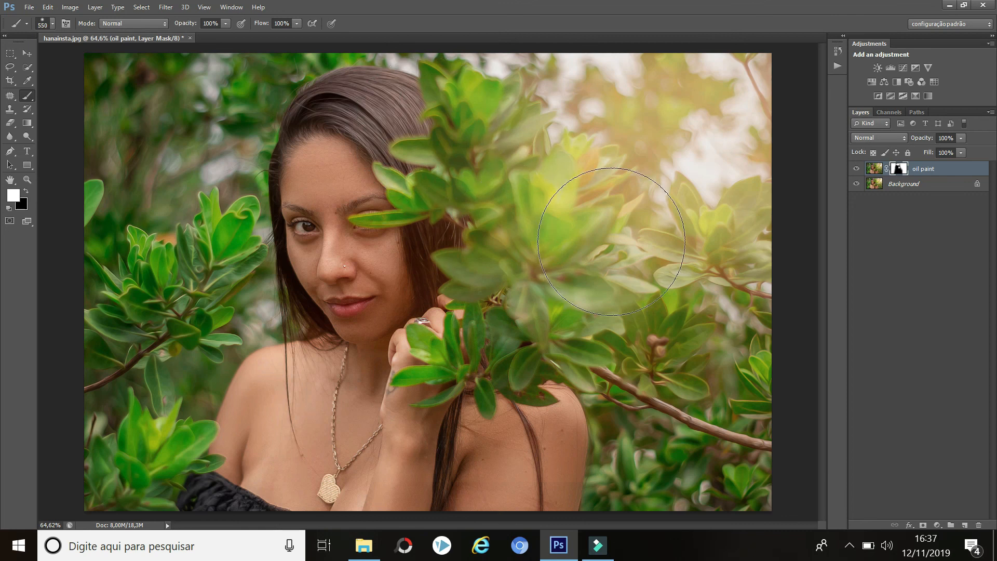
Step: Switch the foreground colour to black and set the brush to 25% flow and 191 px
click(25, 191)
key(x)
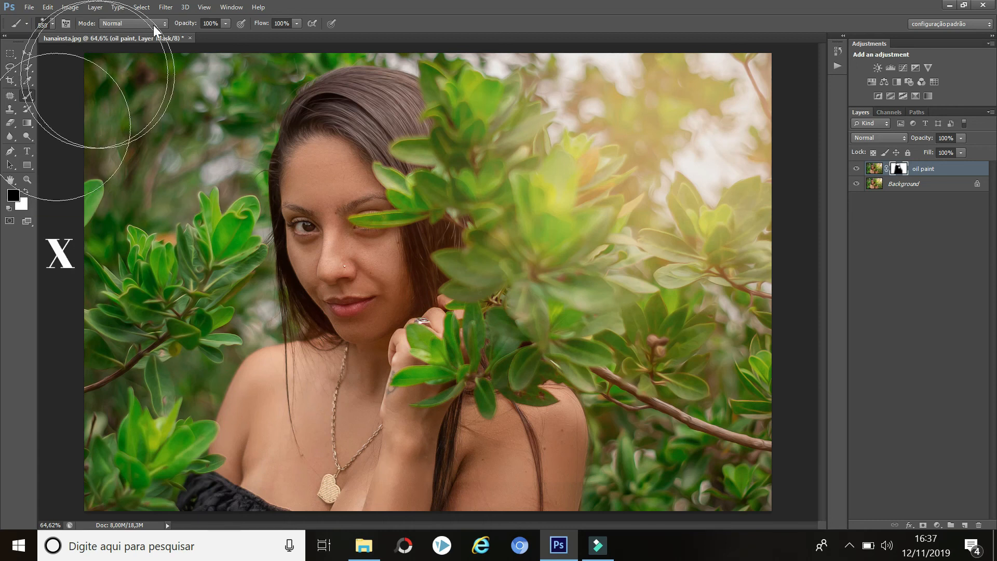
click(297, 24)
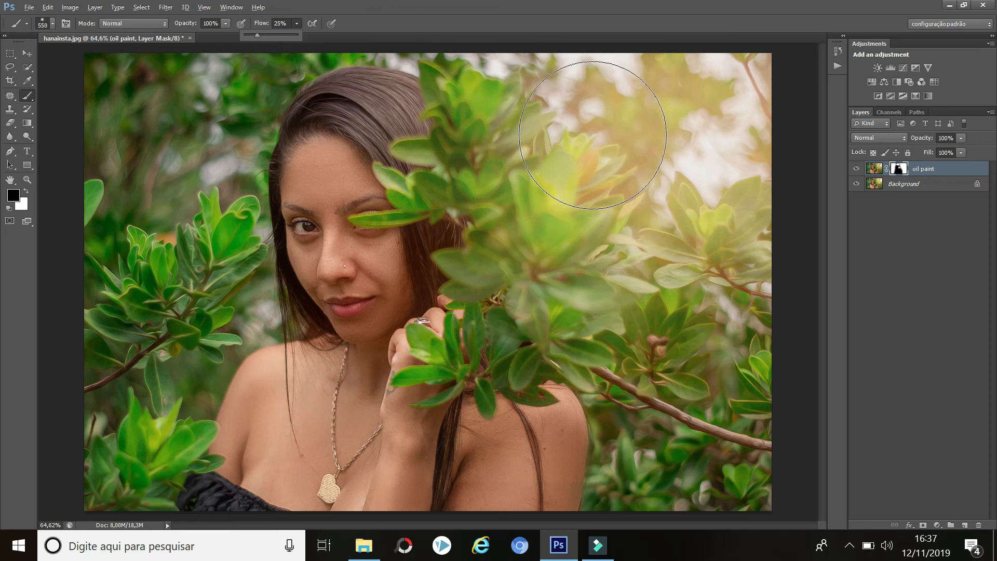
key(alt)
drag(593, 135, 533, 137)
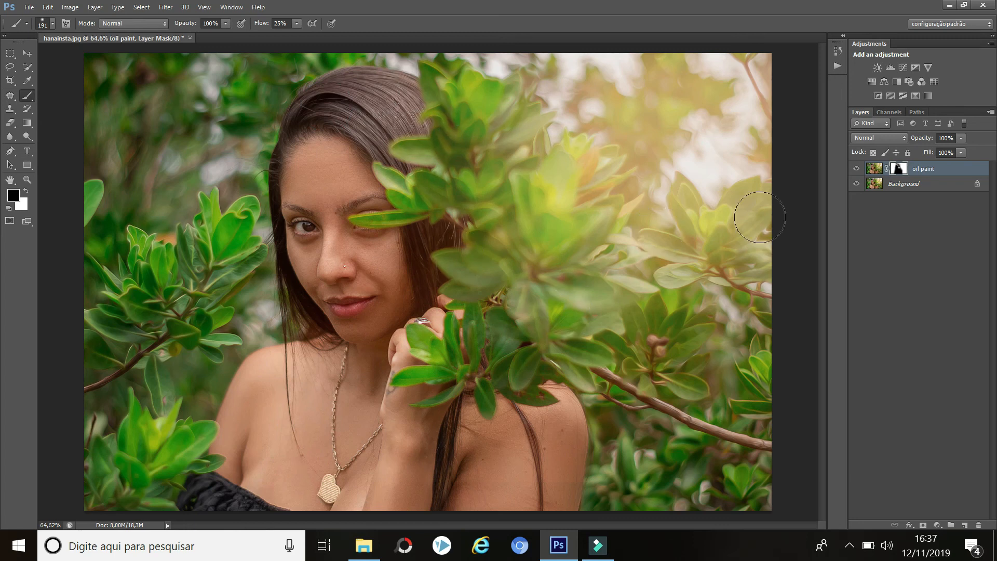
Step: Compare the photo with the oil paint layer hidden and shown, both in full view and close up on the face
click(858, 170)
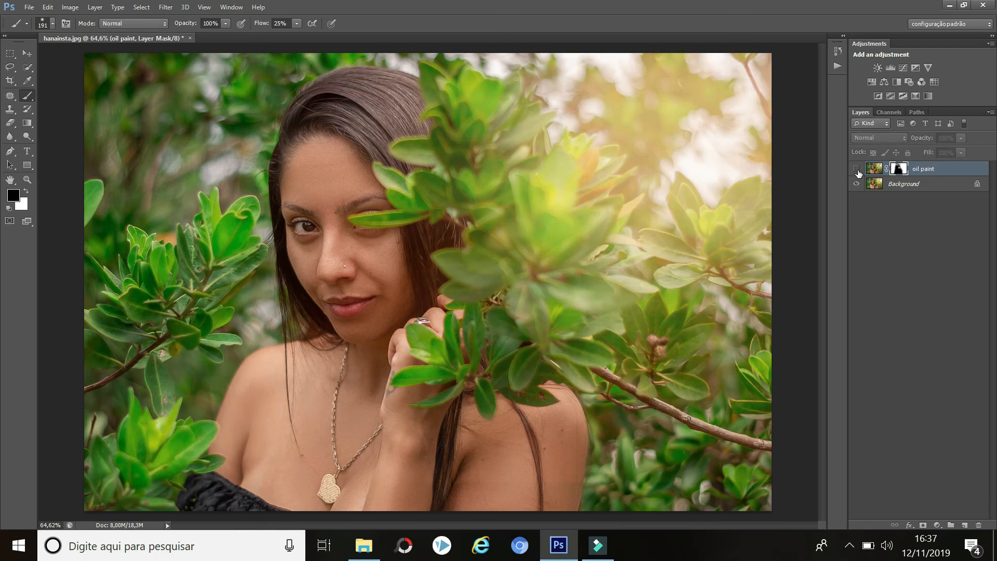
click(857, 170)
click(857, 170)
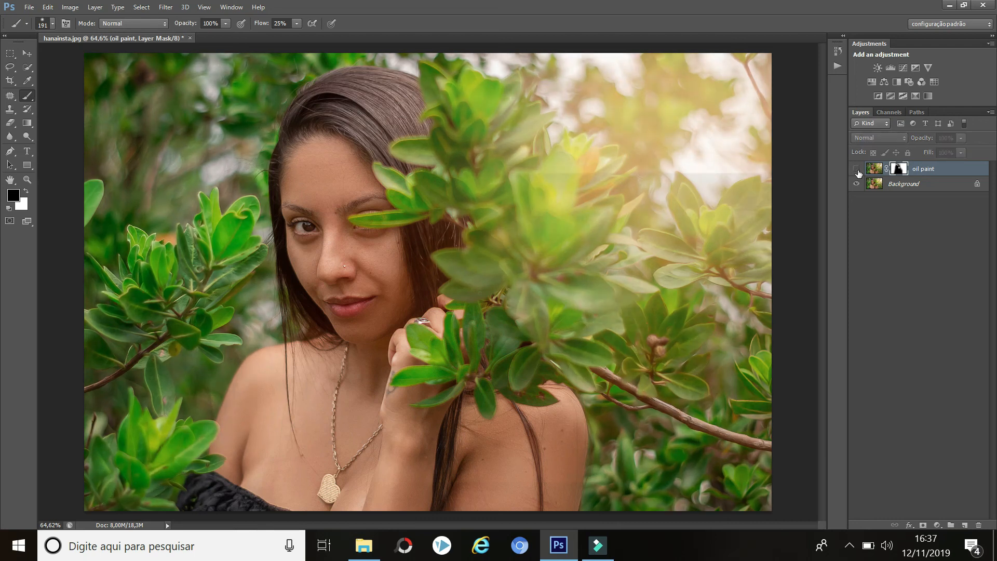
click(857, 170)
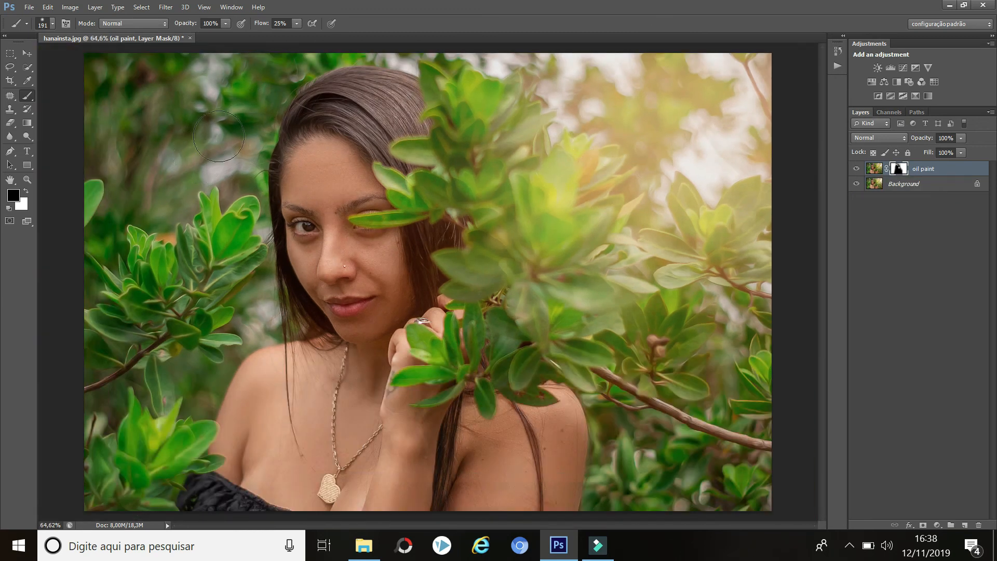
drag(233, 134, 253, 132)
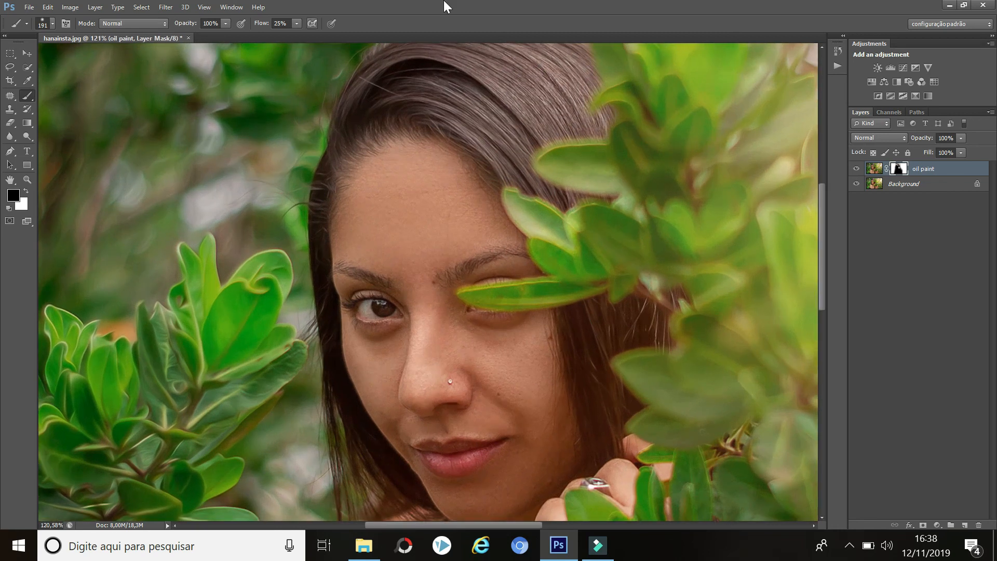
click(856, 171)
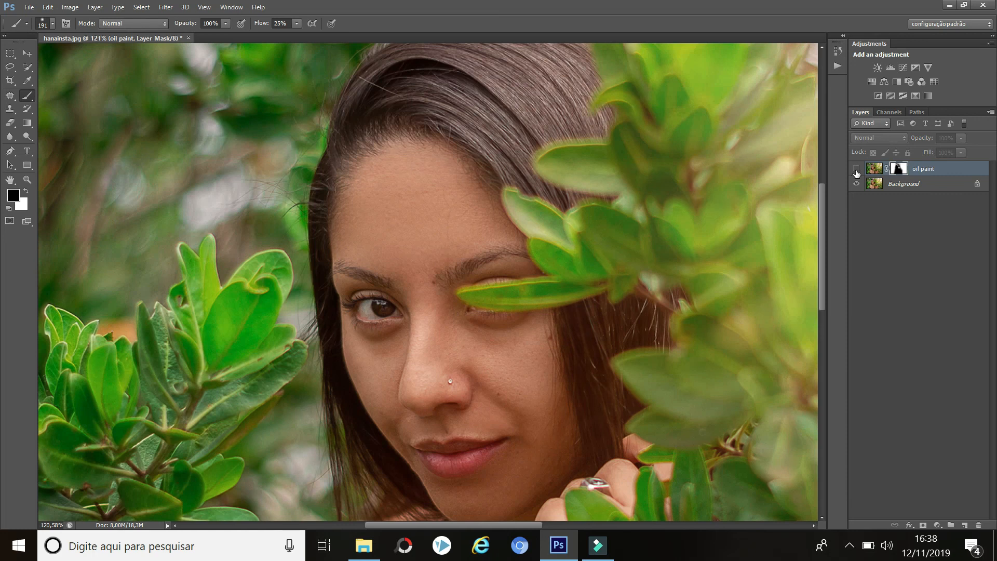
click(857, 170)
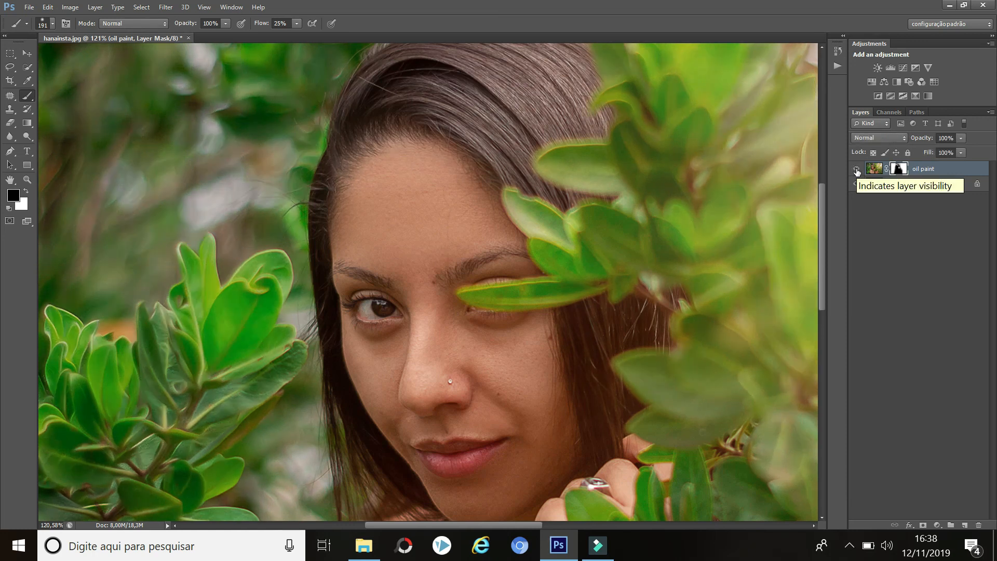
click(857, 170)
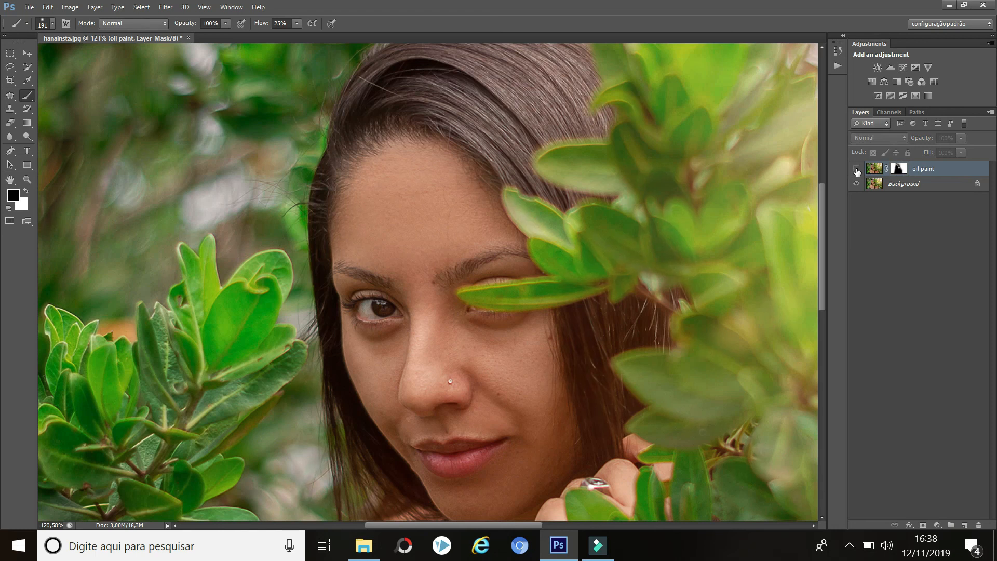
click(856, 170)
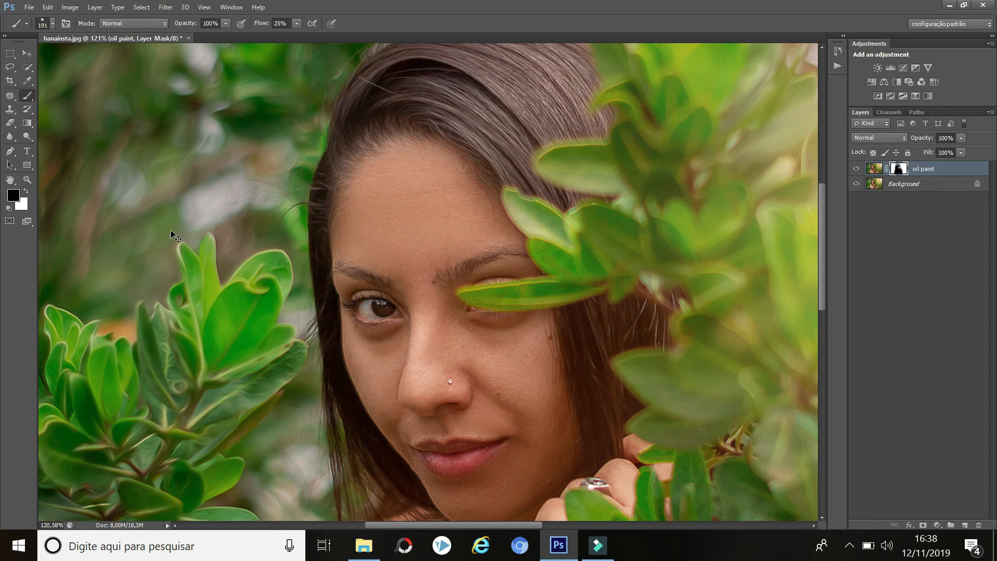
key(ctrl+0)
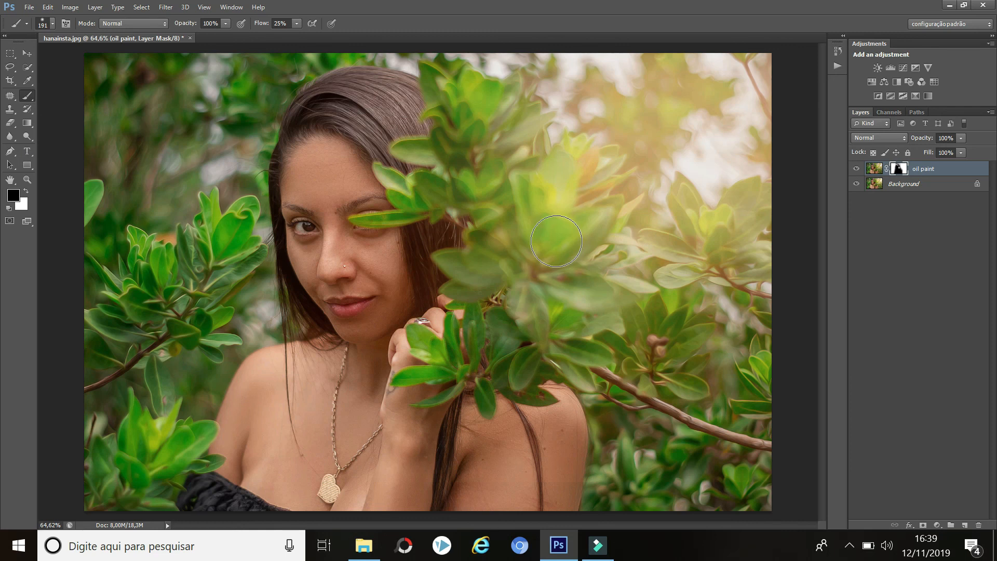
click(856, 170)
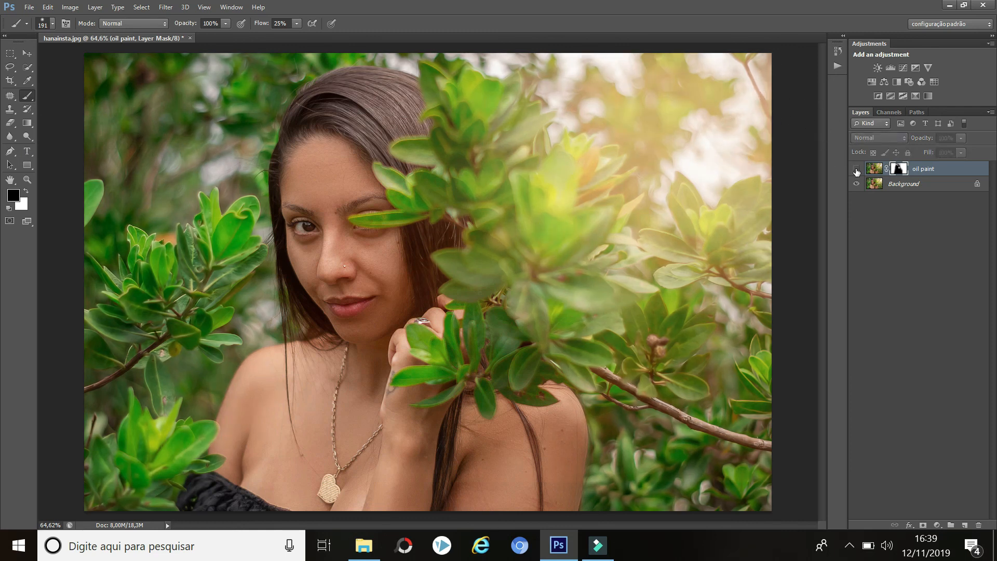
click(856, 170)
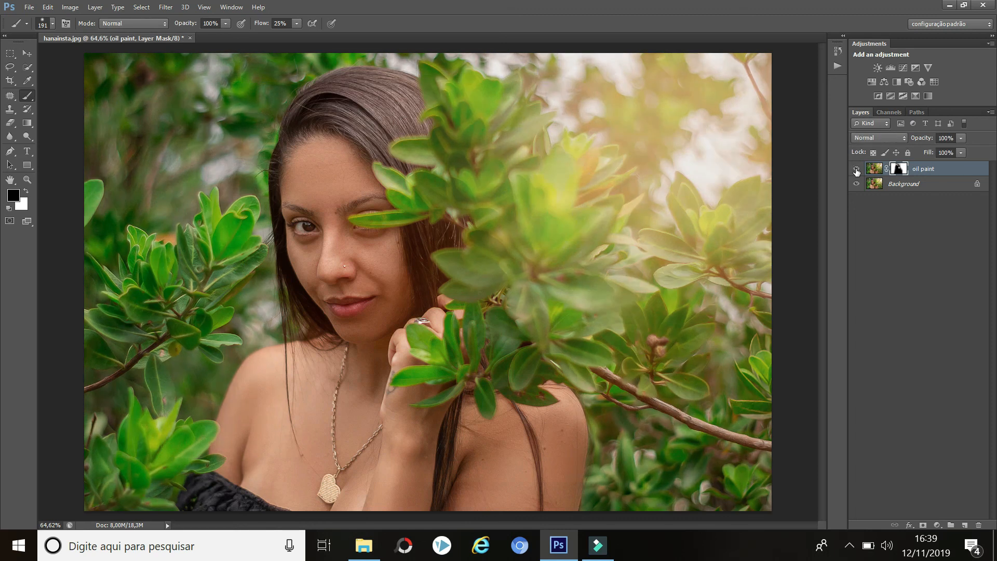